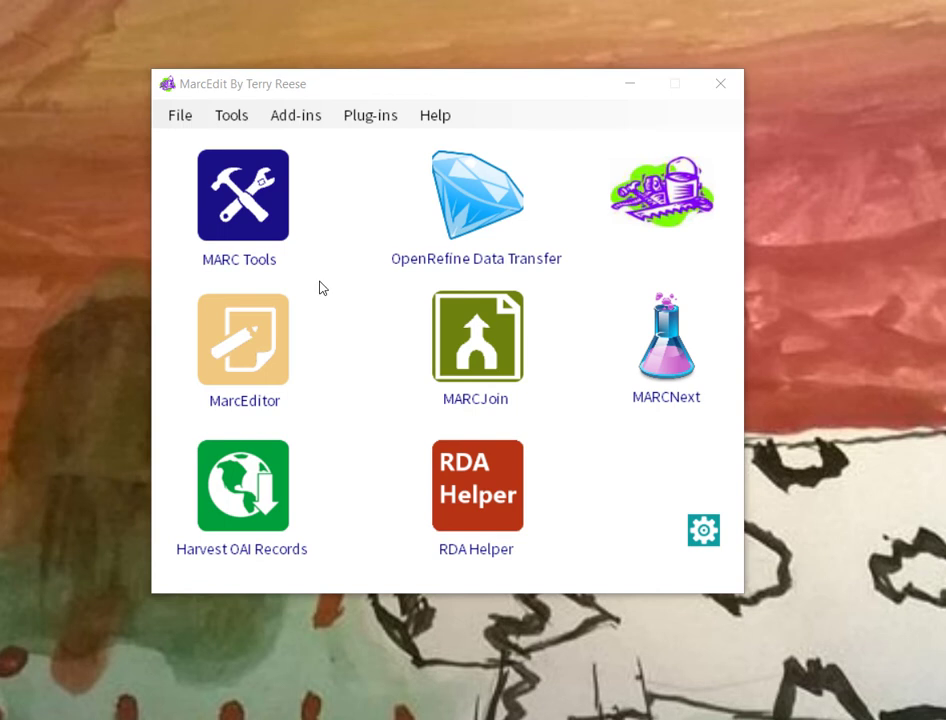
Open the recent file TEST-springer-2016-12-02.mrk in MarcEditor
click(264, 334)
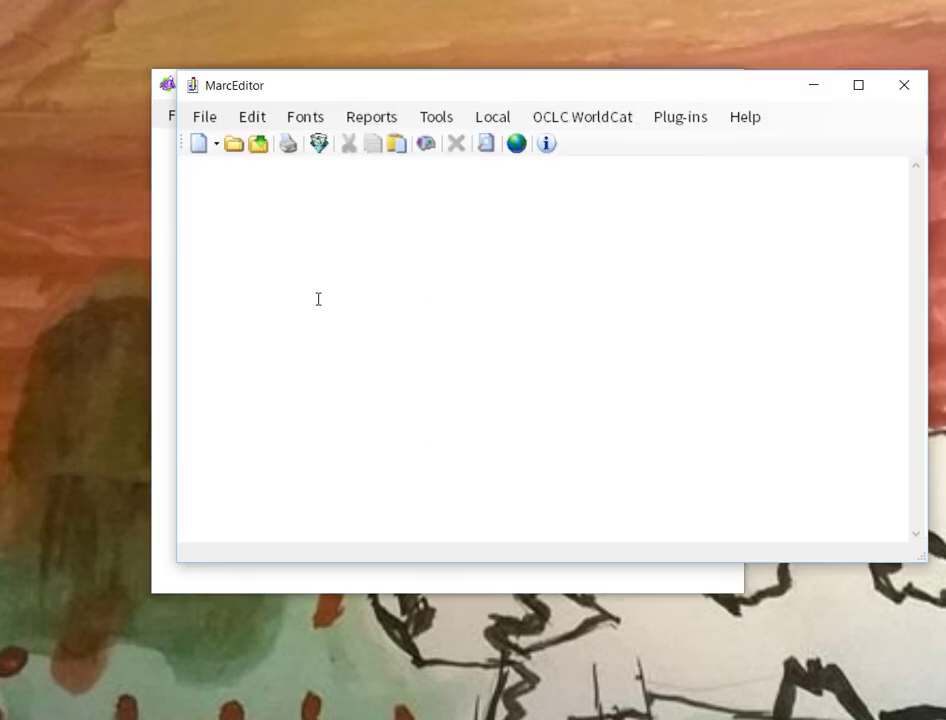
click(204, 118)
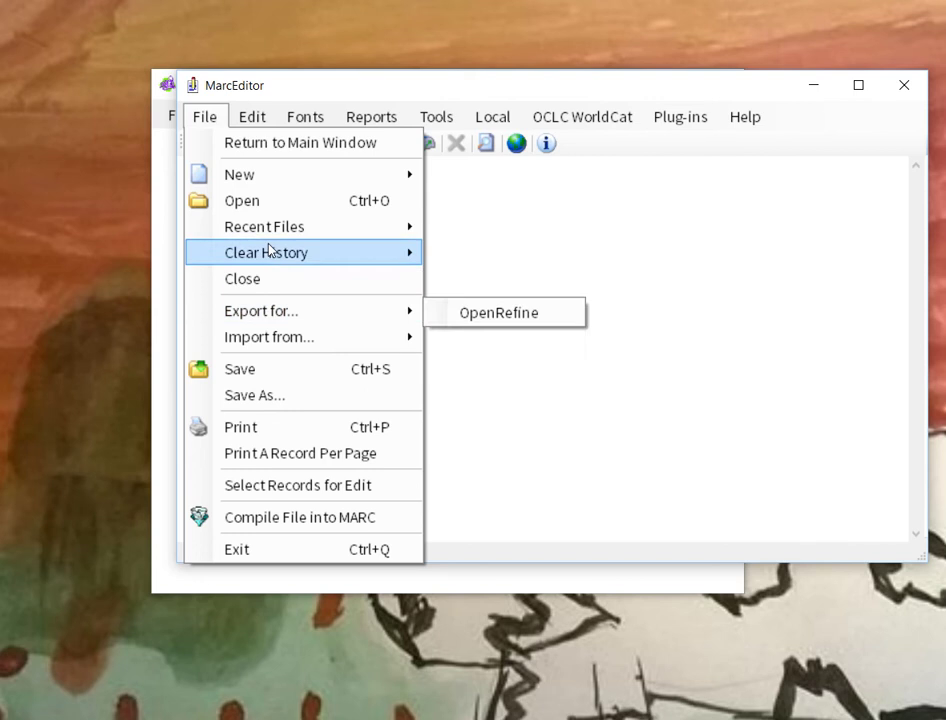
mouse_move(270, 239)
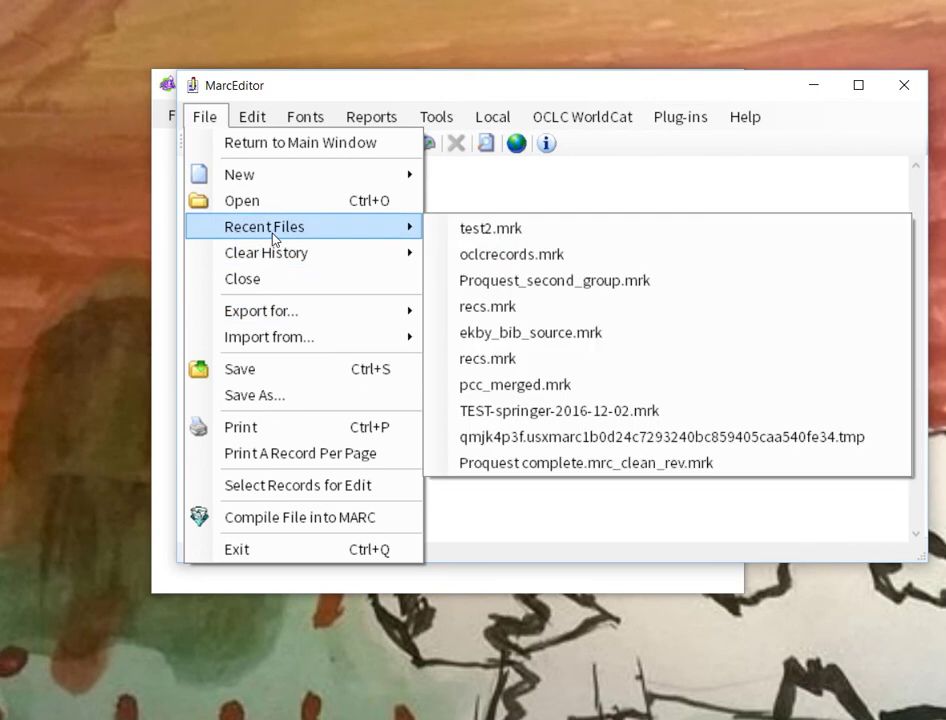
click(541, 410)
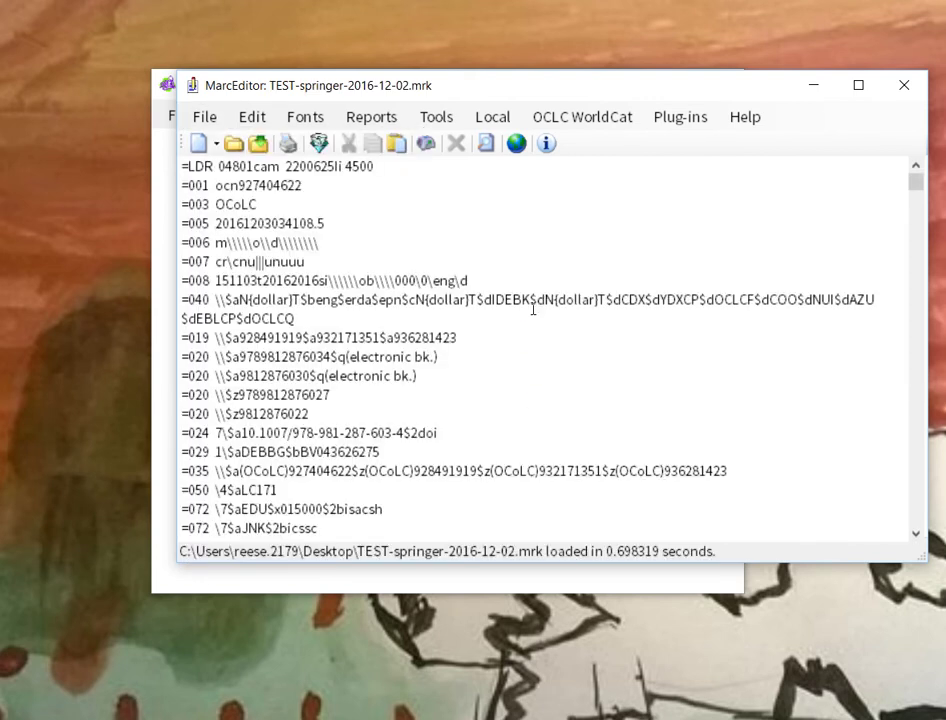
Run the assigned task "Move non-electronic ISBNs" on the open records
click(437, 124)
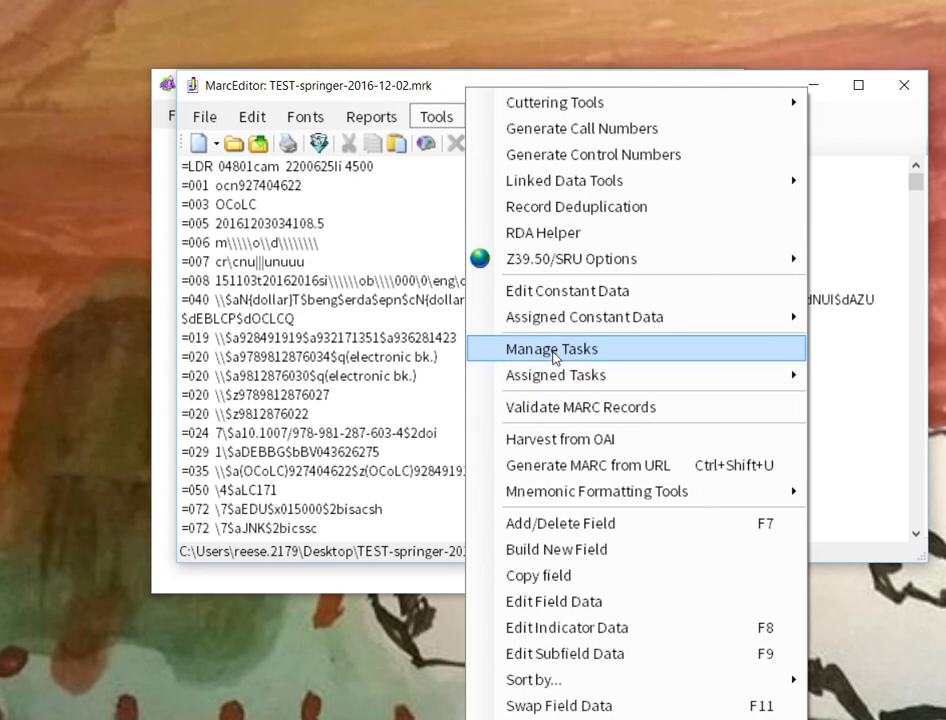
mouse_move(600, 375)
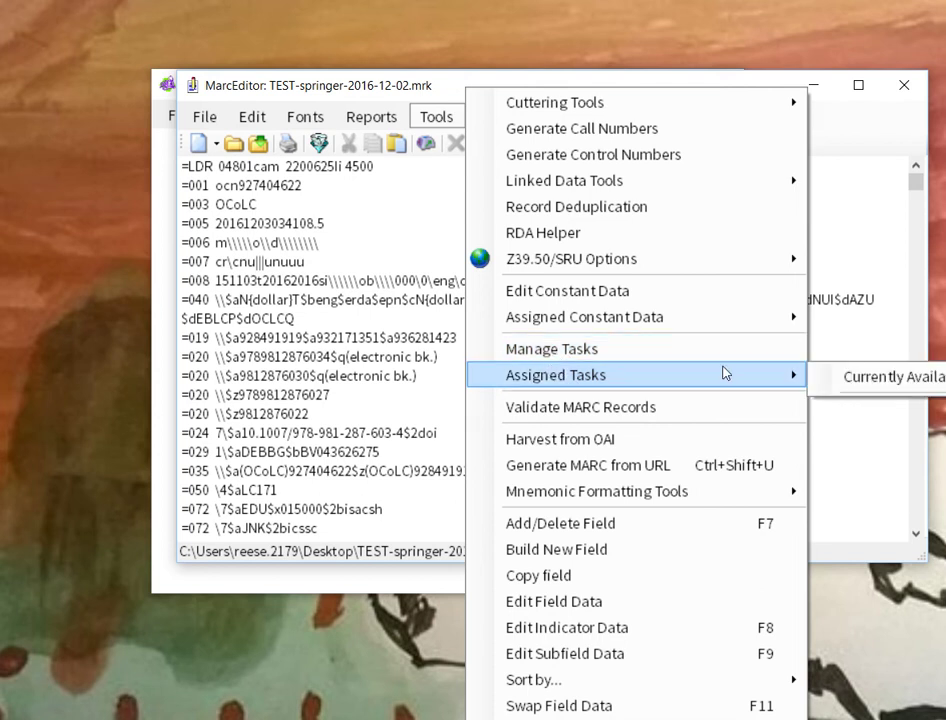
mouse_move(857, 381)
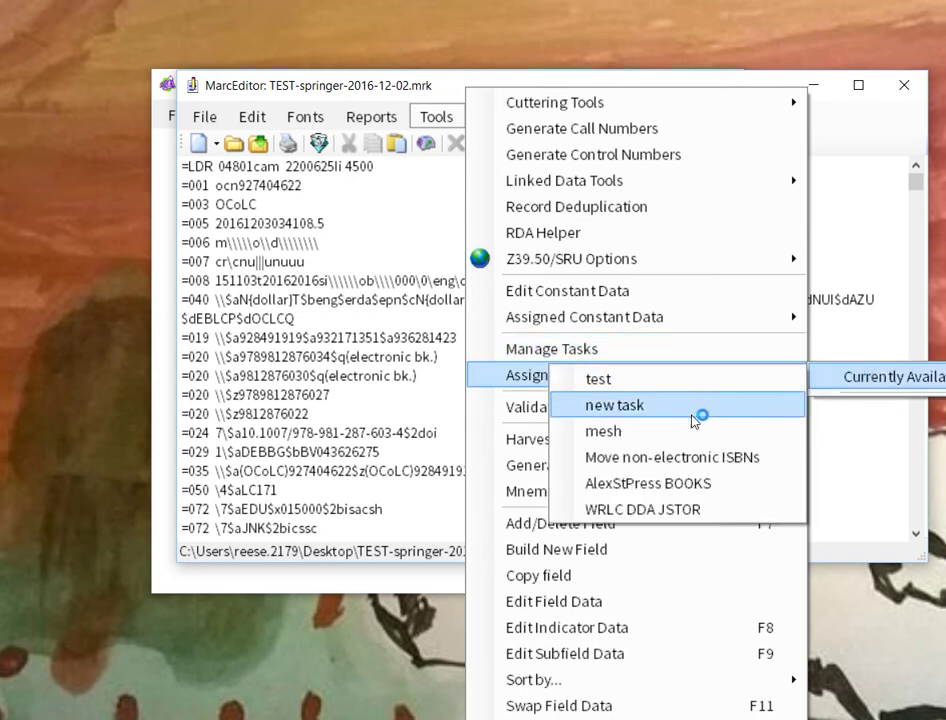
click(690, 456)
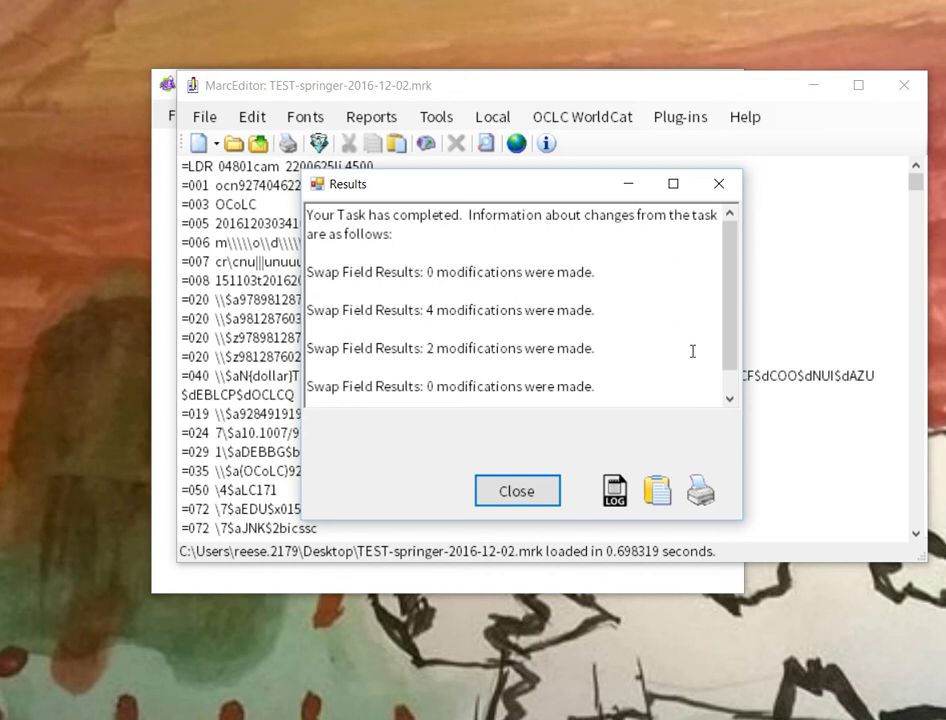
Review the task results report, and close the record file without saving its changes
mouse_move(725, 310)
mouse_down()
mouse_move(725, 375)
mouse_move(725, 300)
mouse_up()
click(517, 491)
click(900, 87)
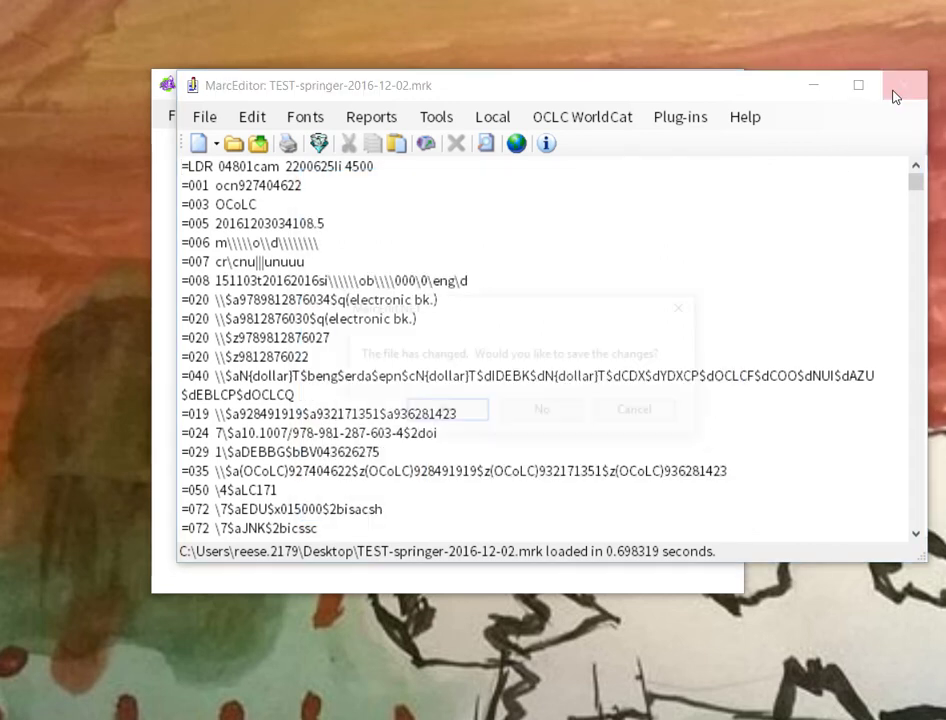
click(545, 414)
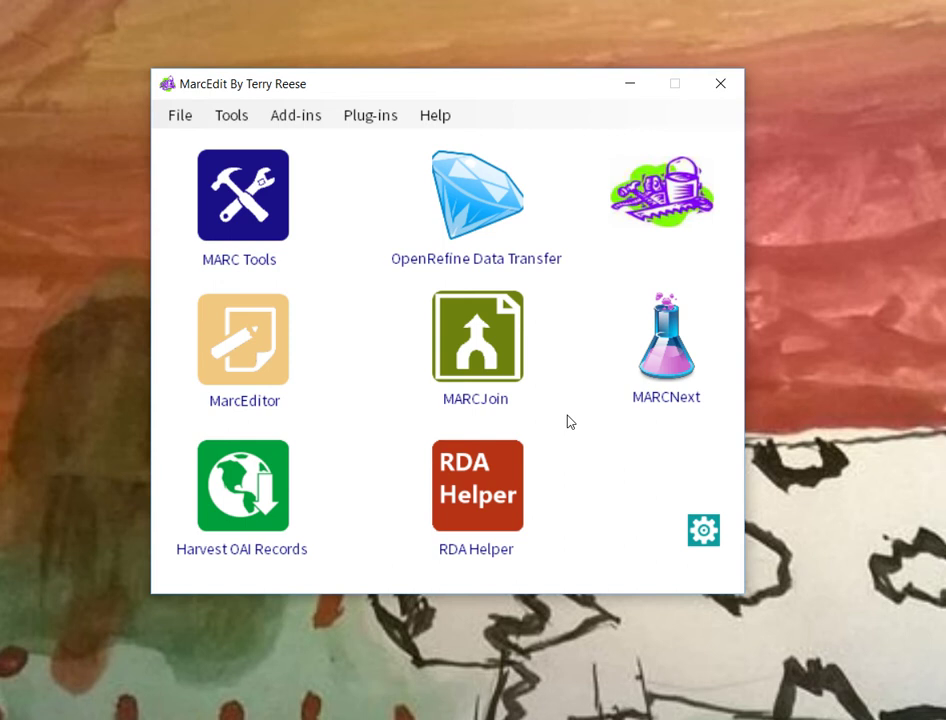
Check the Enable Logging option and logging path in the MarcEditor preferences, and close the preferences without changes
click(703, 532)
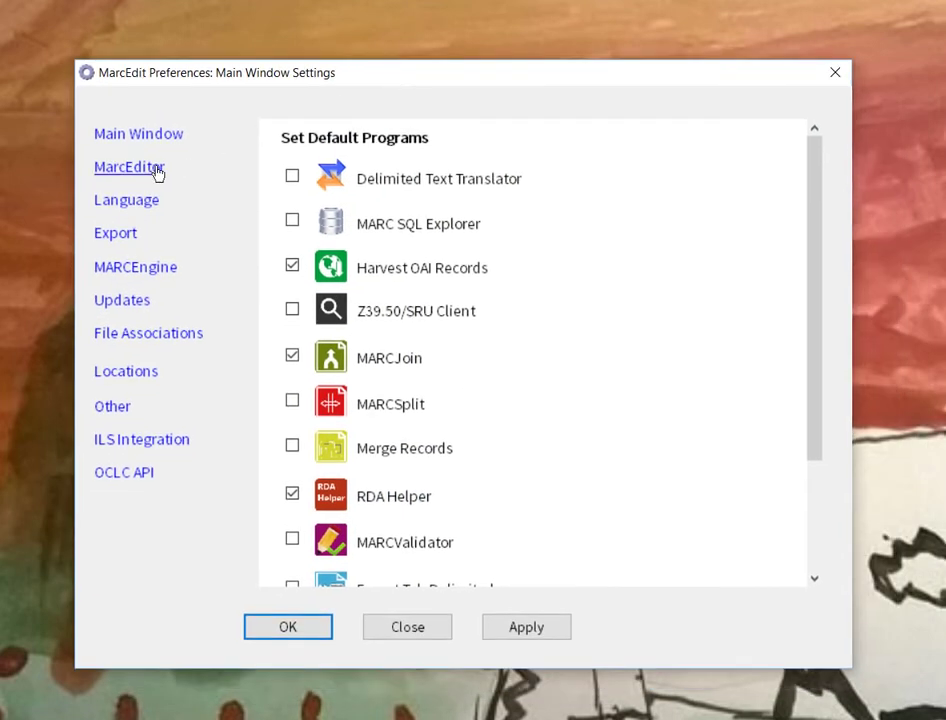
click(151, 169)
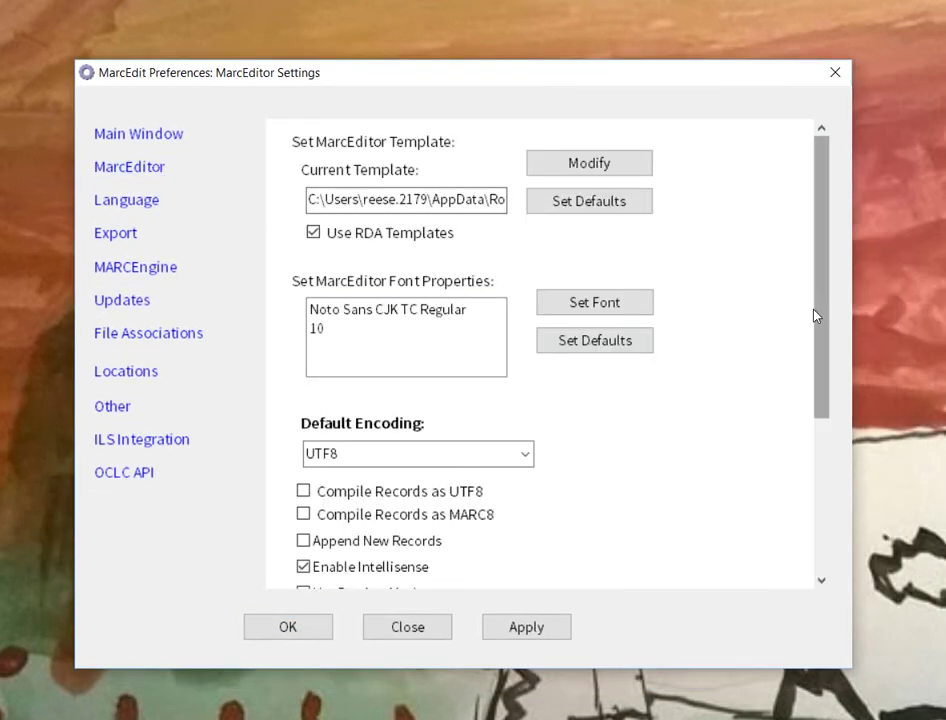
drag(817, 315, 824, 507)
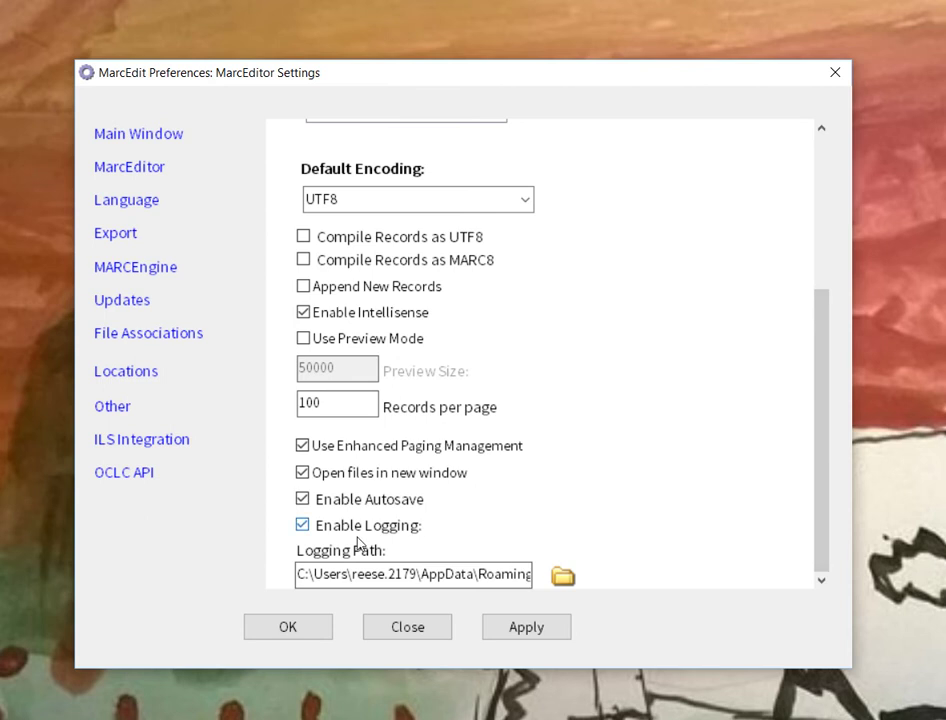
drag(376, 574, 547, 565)
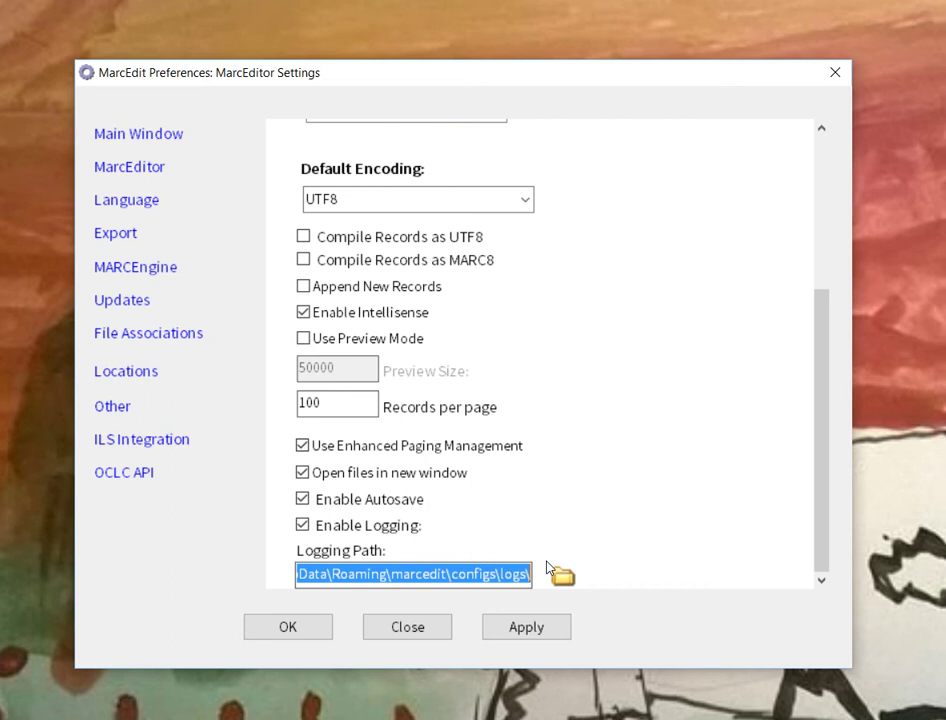
click(525, 570)
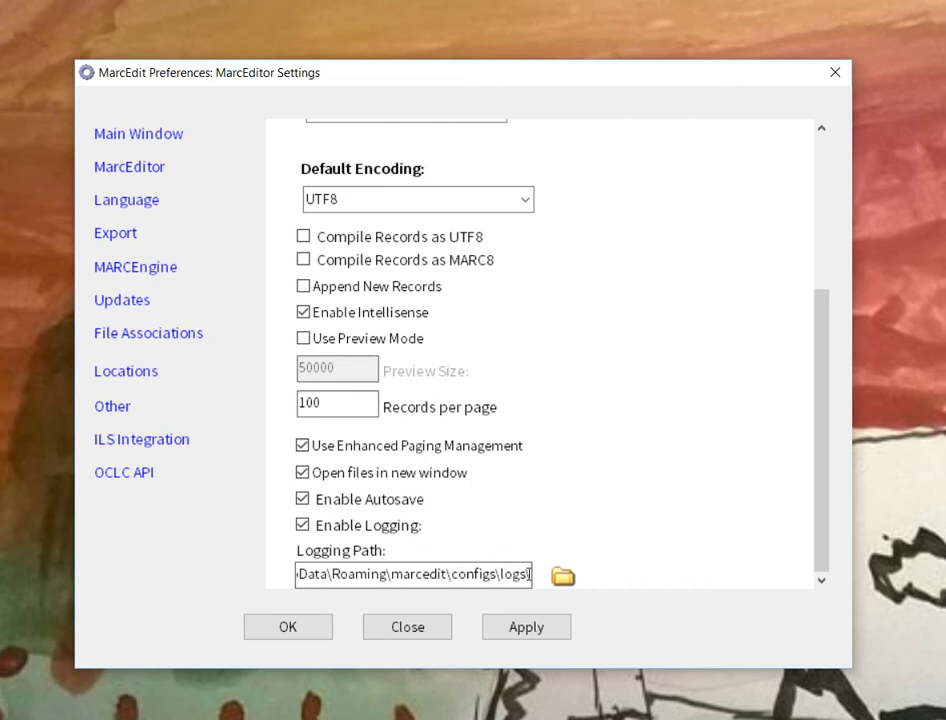
click(439, 631)
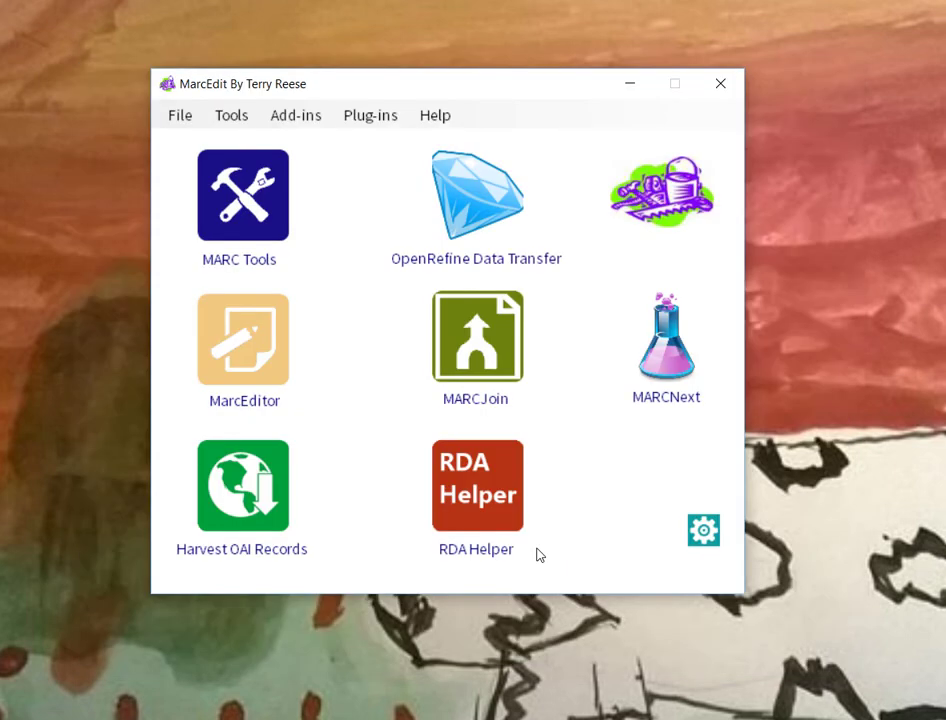
View the MarcEditor settings in the preferences from within the editor itself, and close both the preferences and the editor
click(270, 377)
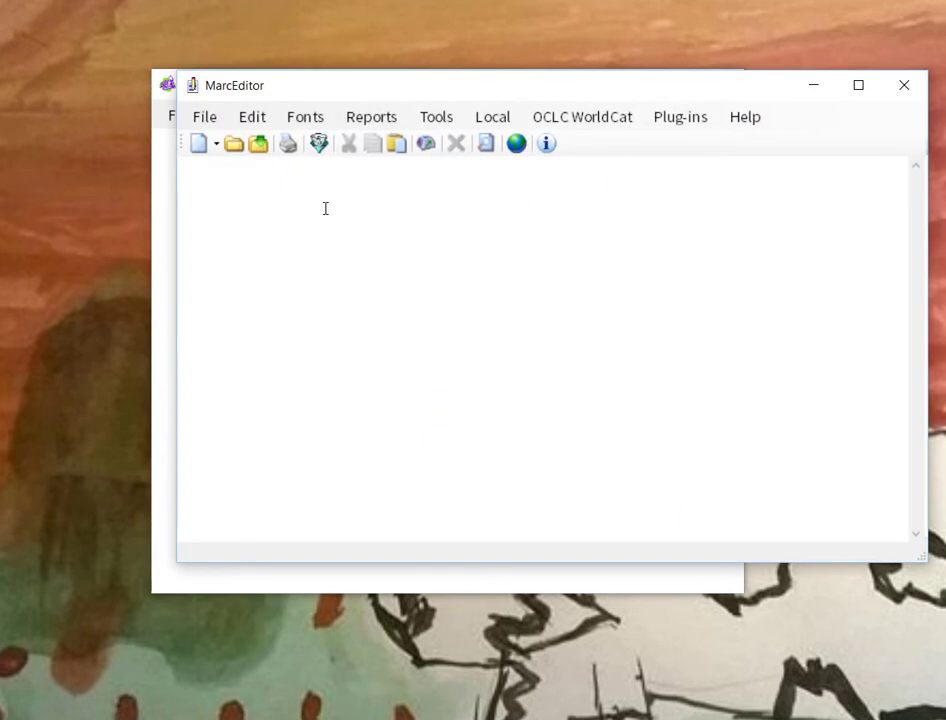
click(440, 118)
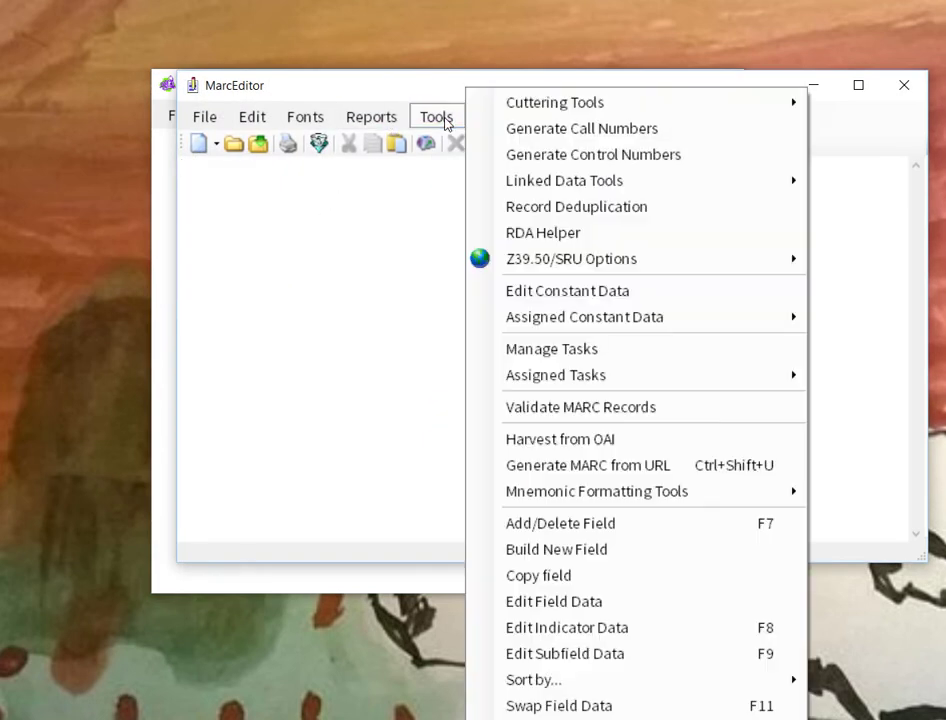
click(181, 167)
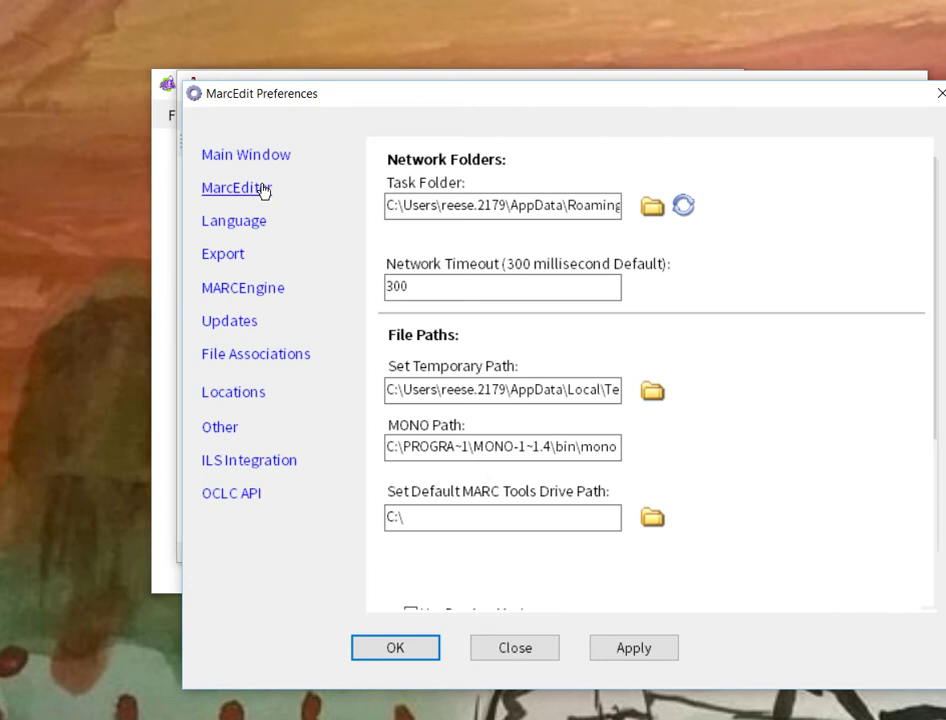
click(236, 188)
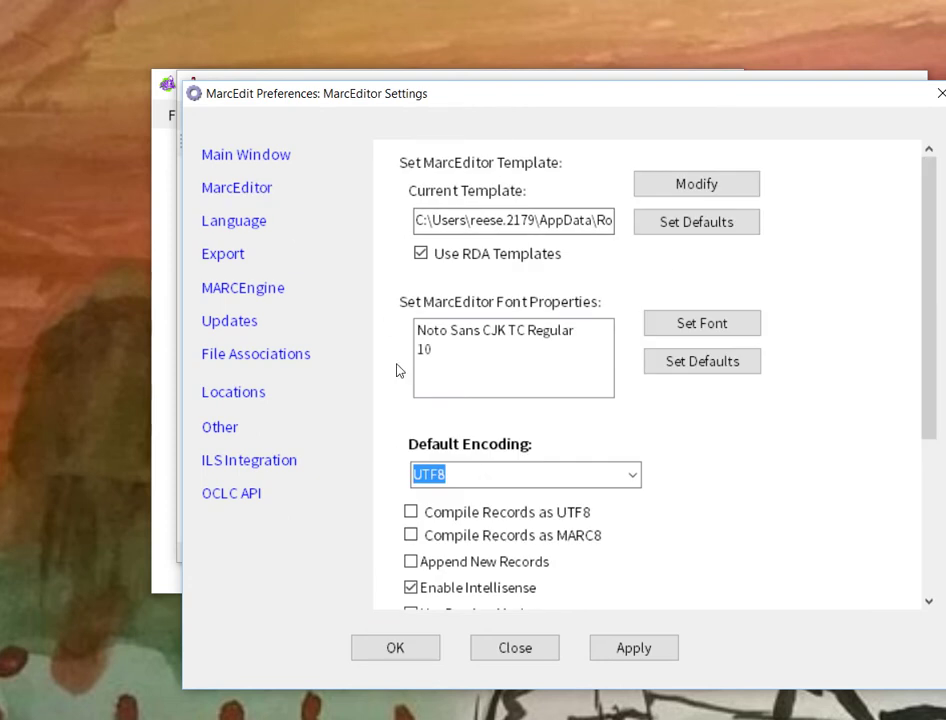
drag(924, 388, 931, 595)
click(510, 650)
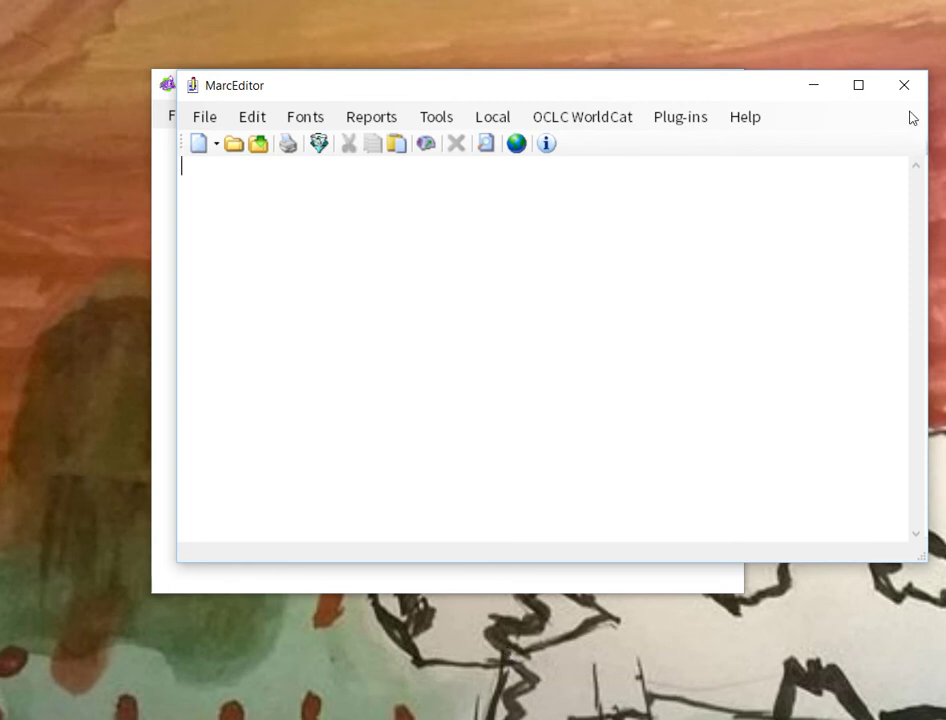
click(912, 92)
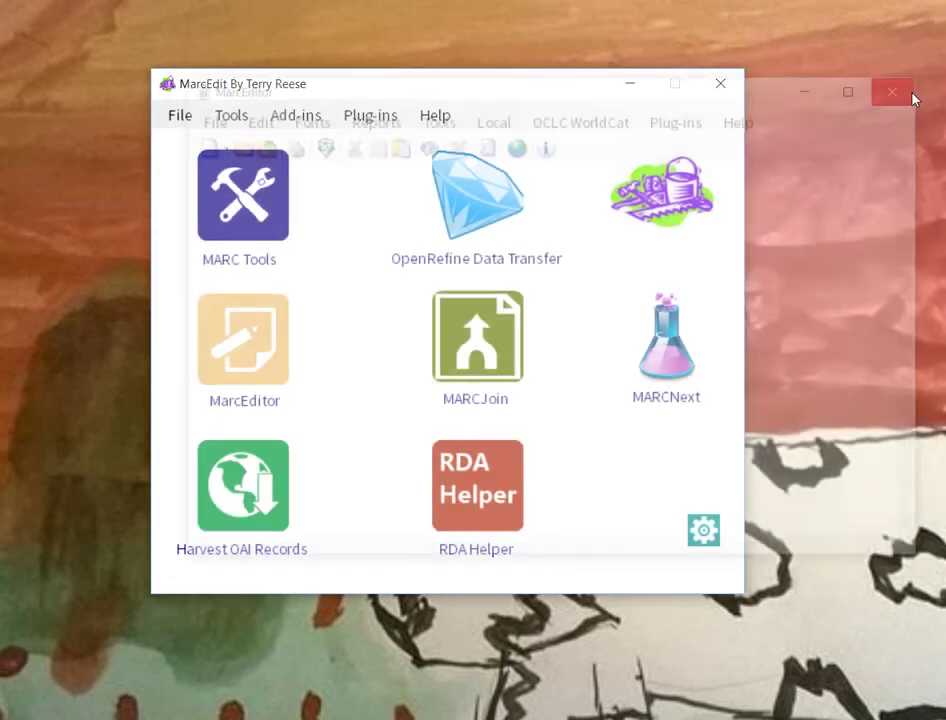
click(276, 358)
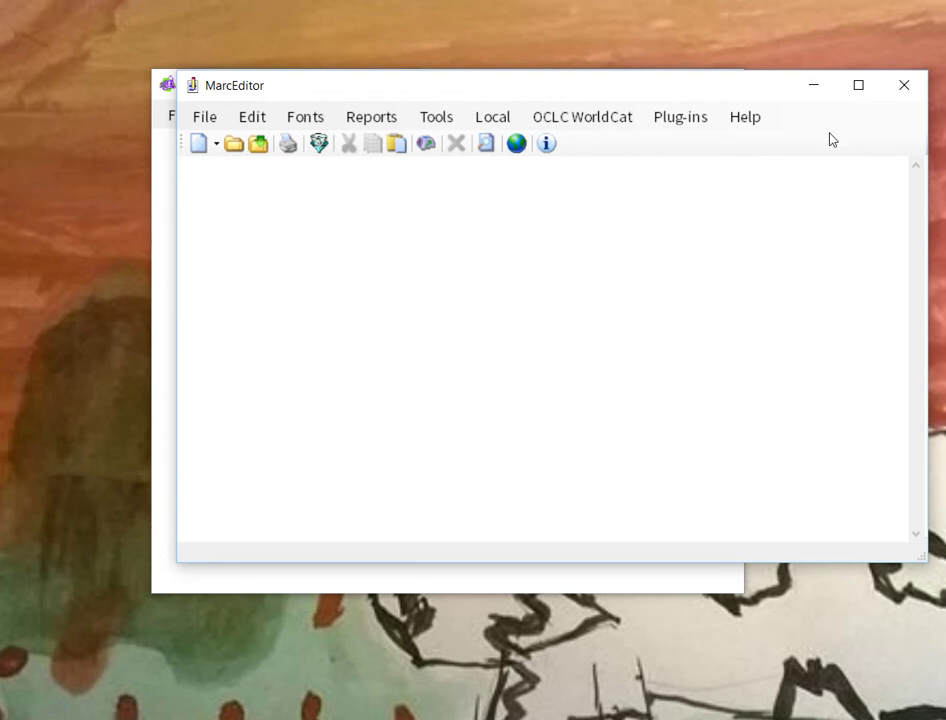
click(902, 88)
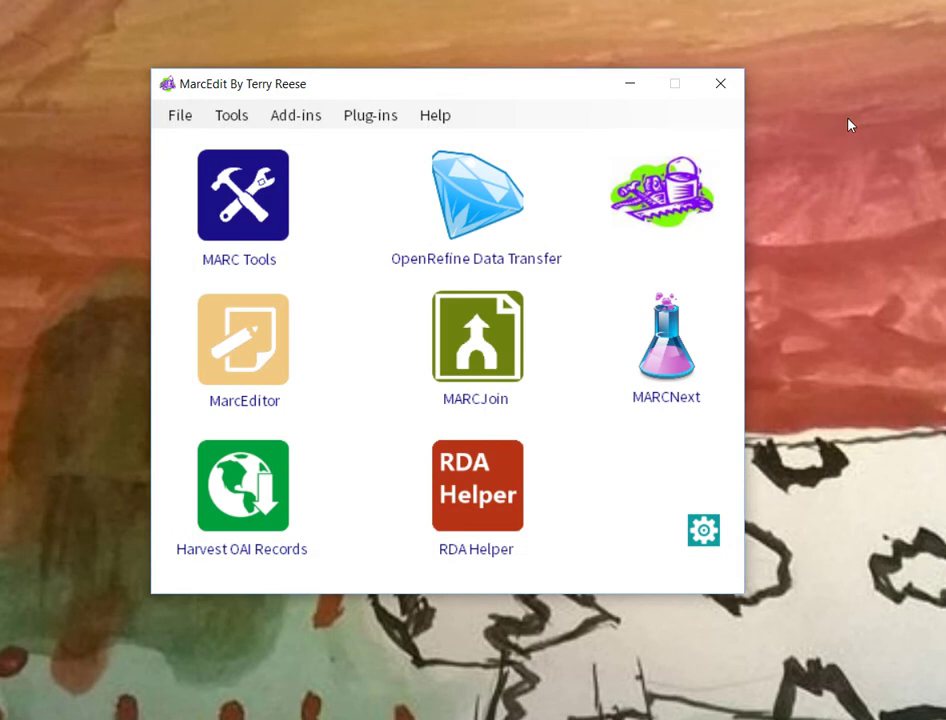
Open MarcEdit's application data folder in File Explorer, and go to the logs folder inside configs
click(452, 121)
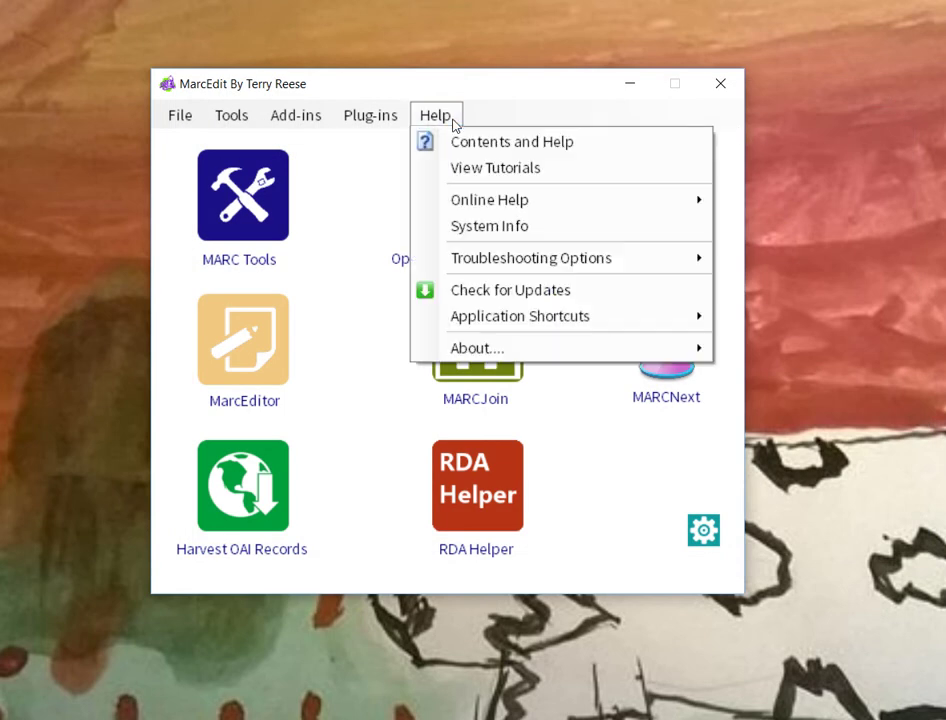
mouse_move(532, 323)
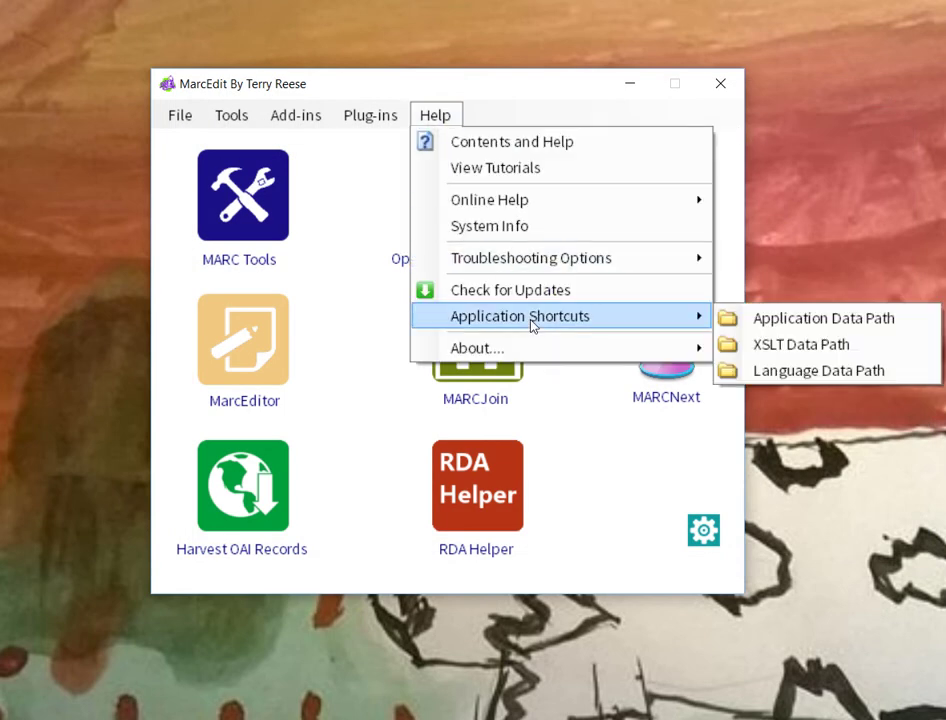
click(727, 318)
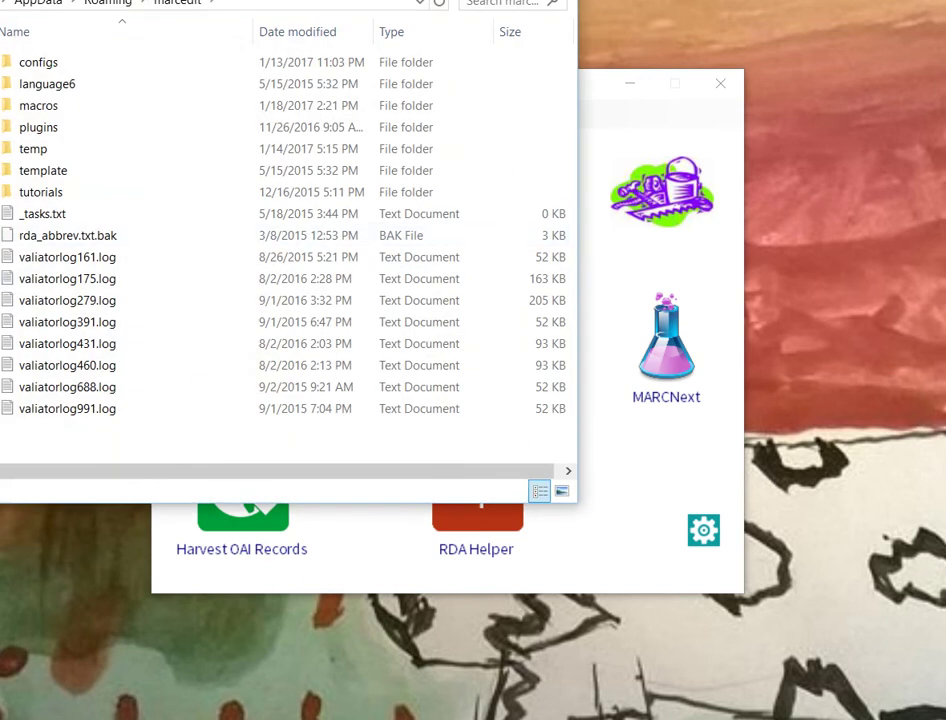
drag(212, 0, 455, 59)
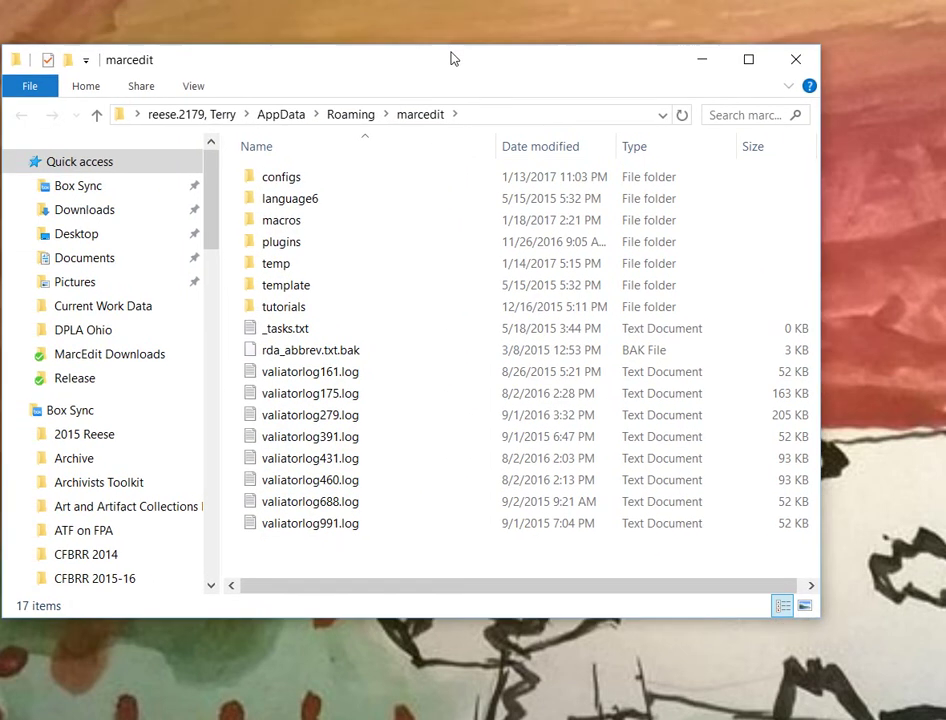
double_click(281, 176)
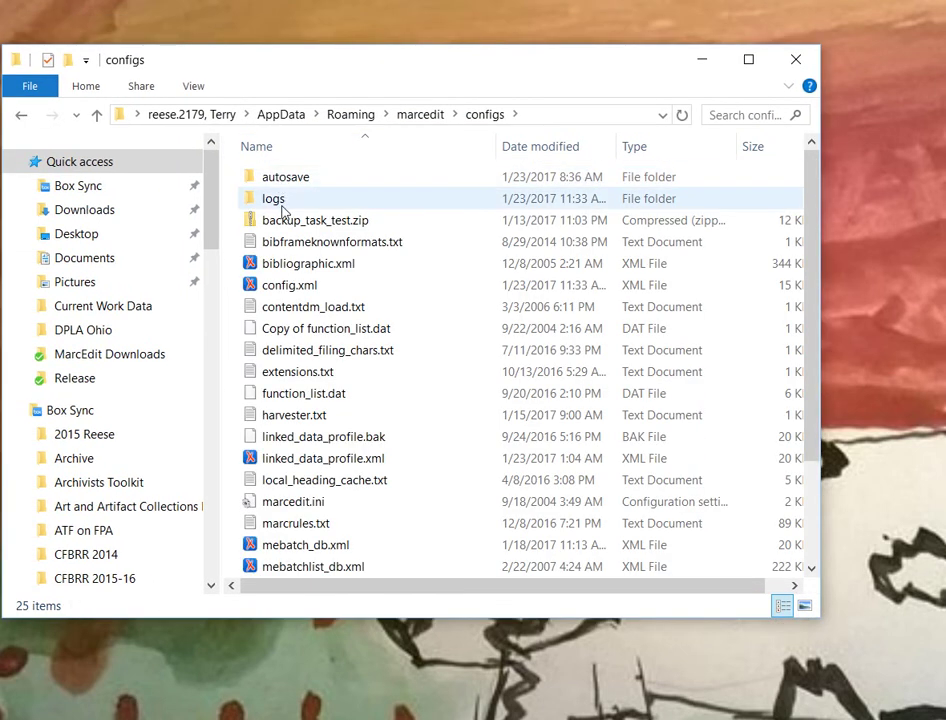
double_click(280, 200)
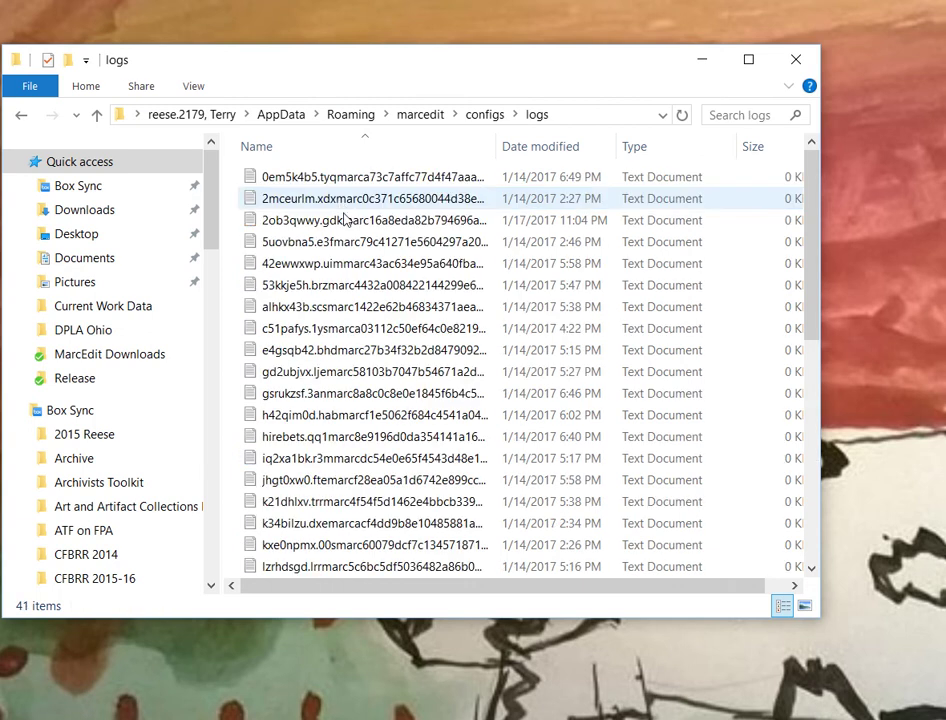
Look through the log files in the logs folder, and close the folder window
scroll(509, 511, down, 7)
scroll(509, 511, up, 7)
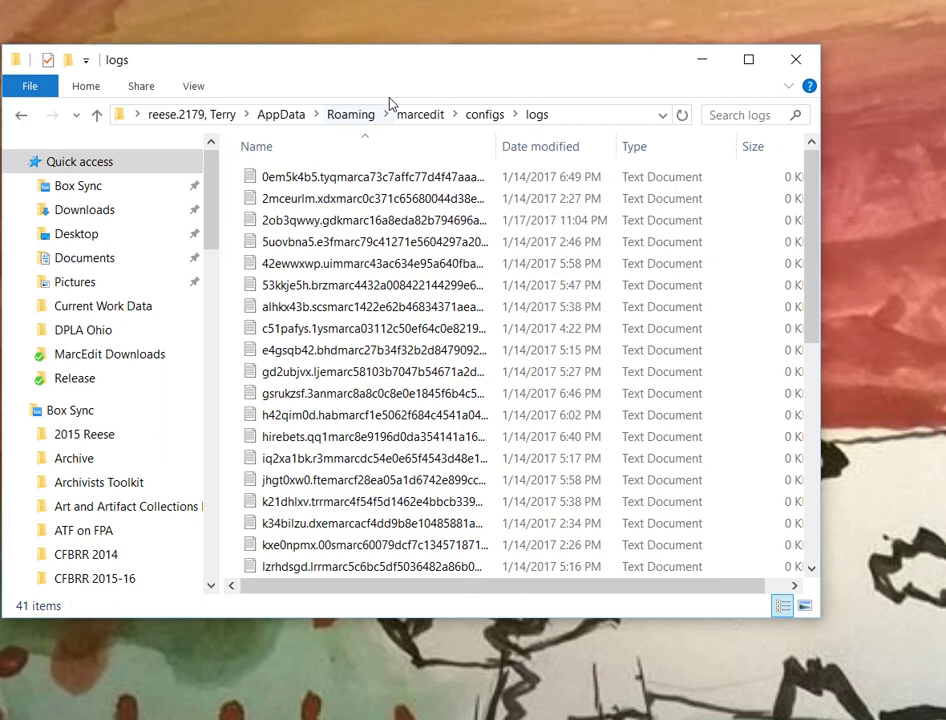
drag(388, 68, 431, 76)
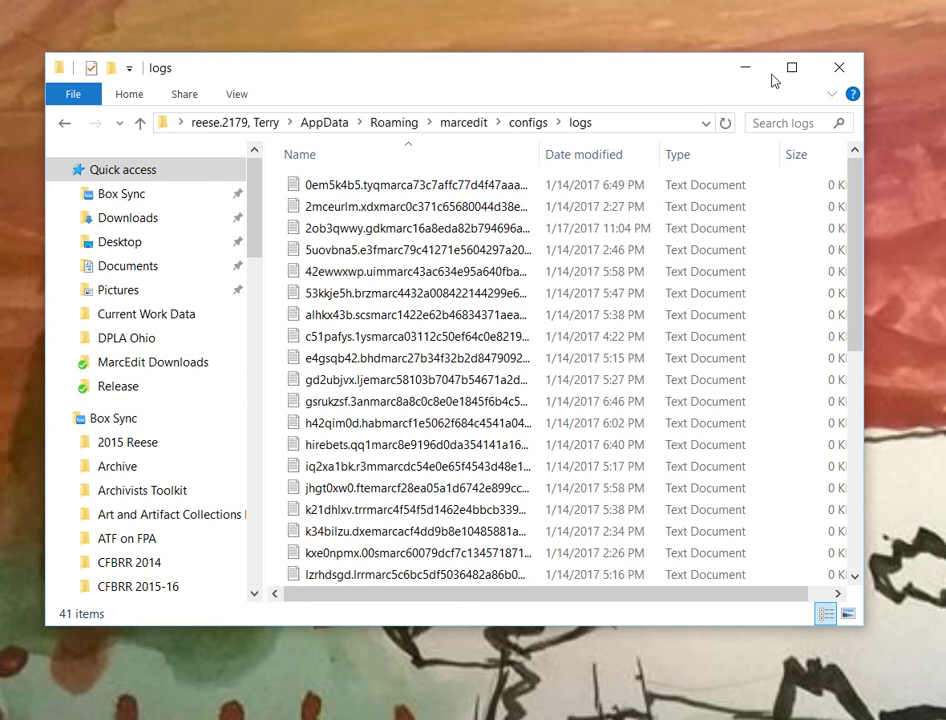
click(838, 68)
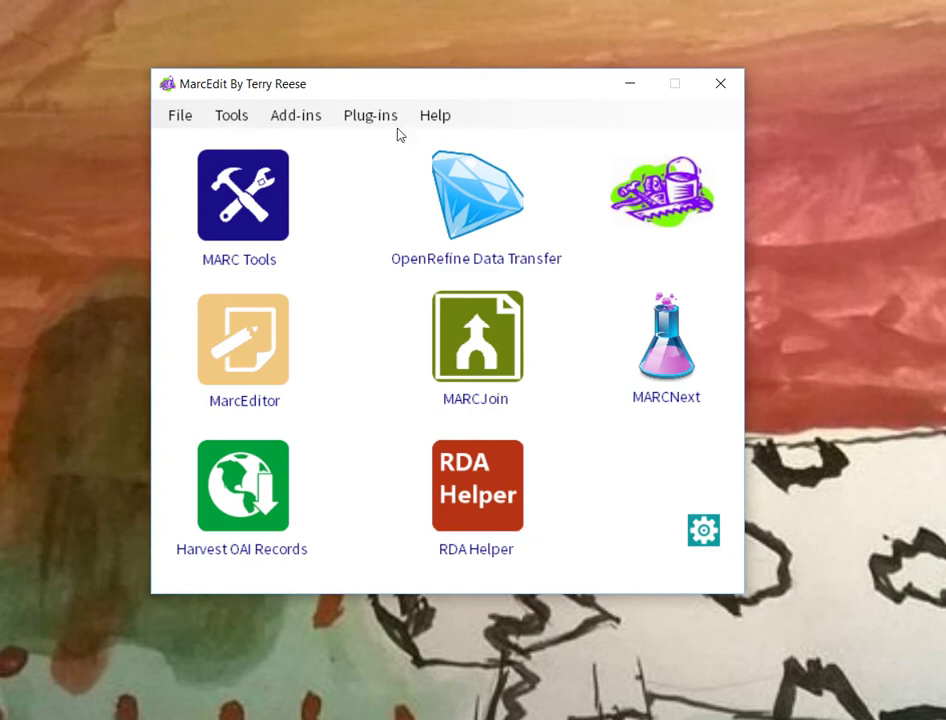
Delete all log files that are not in use through MarcEdit's log management
click(436, 115)
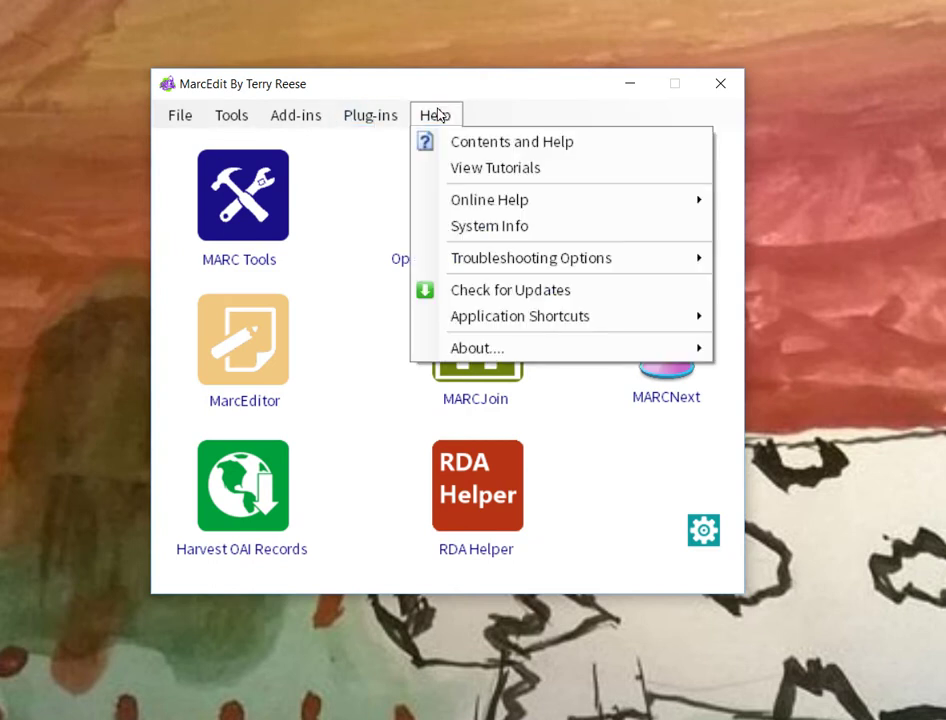
mouse_move(477, 268)
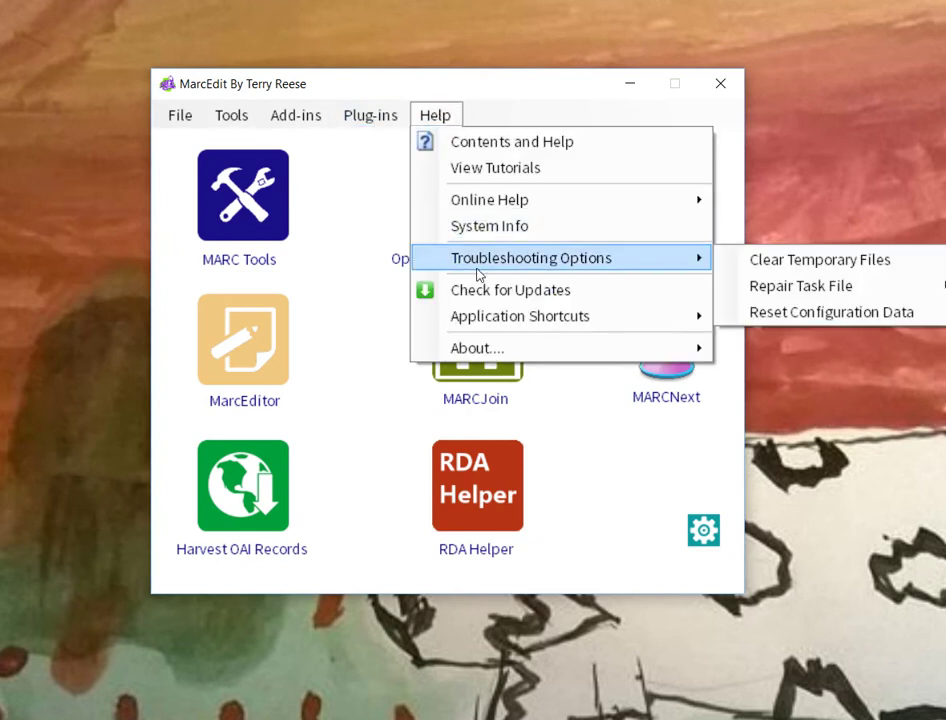
click(376, 184)
click(232, 116)
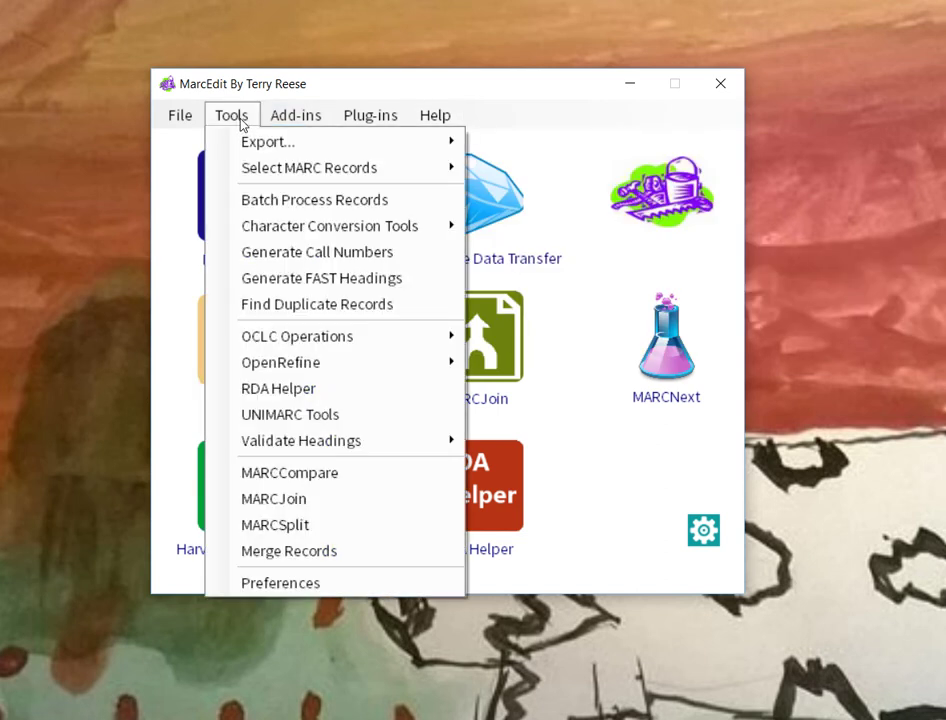
mouse_move(287, 116)
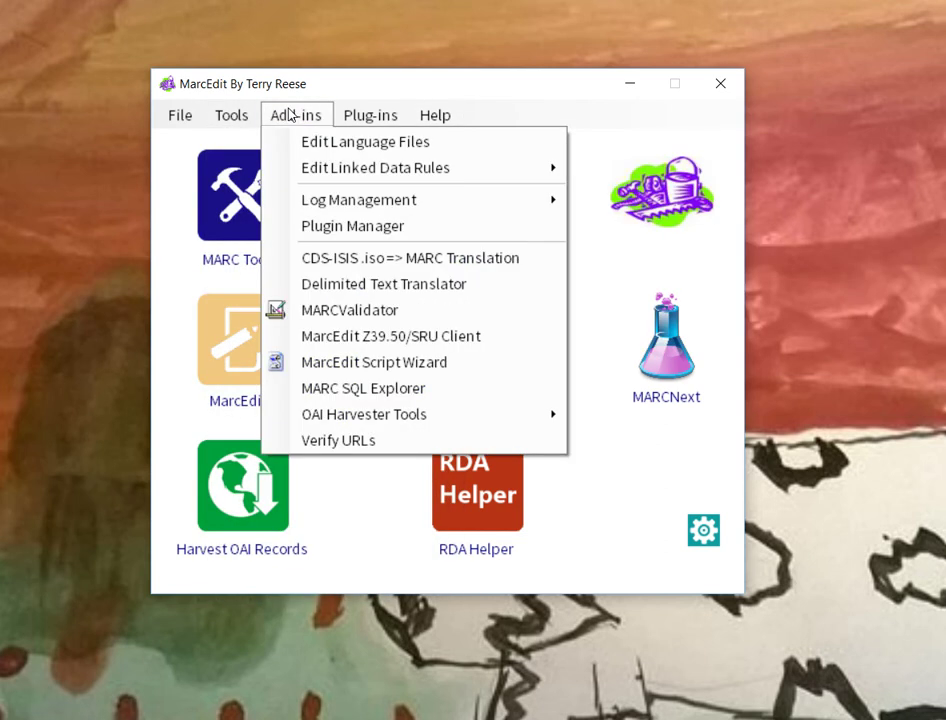
mouse_move(338, 213)
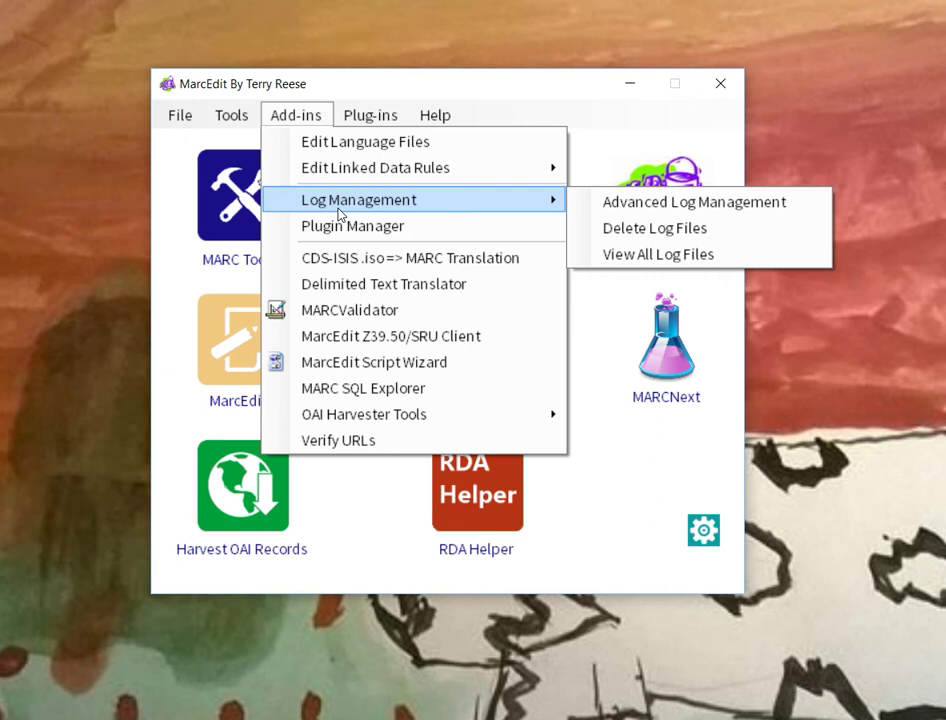
click(624, 227)
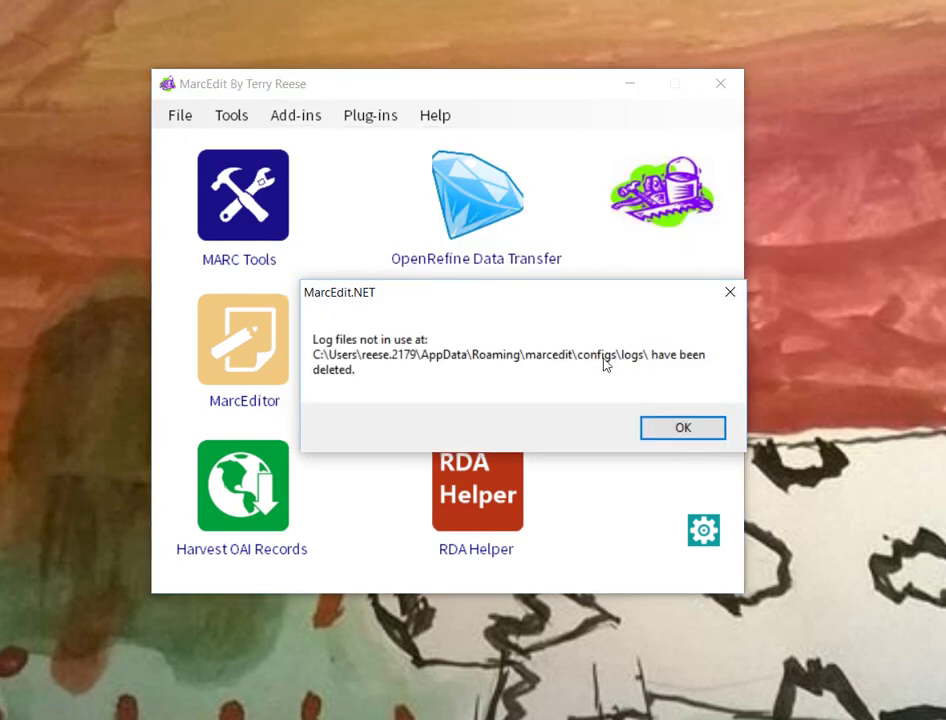
click(647, 430)
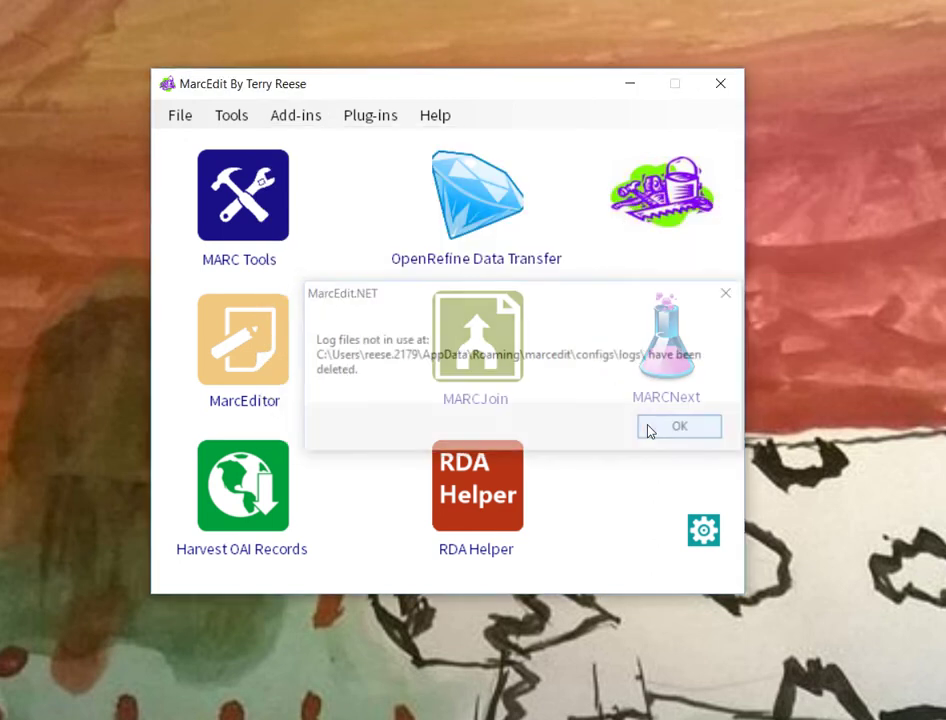
Check the logs folder inside configs in MarcEdit's application data folder, and close the folder window
click(435, 115)
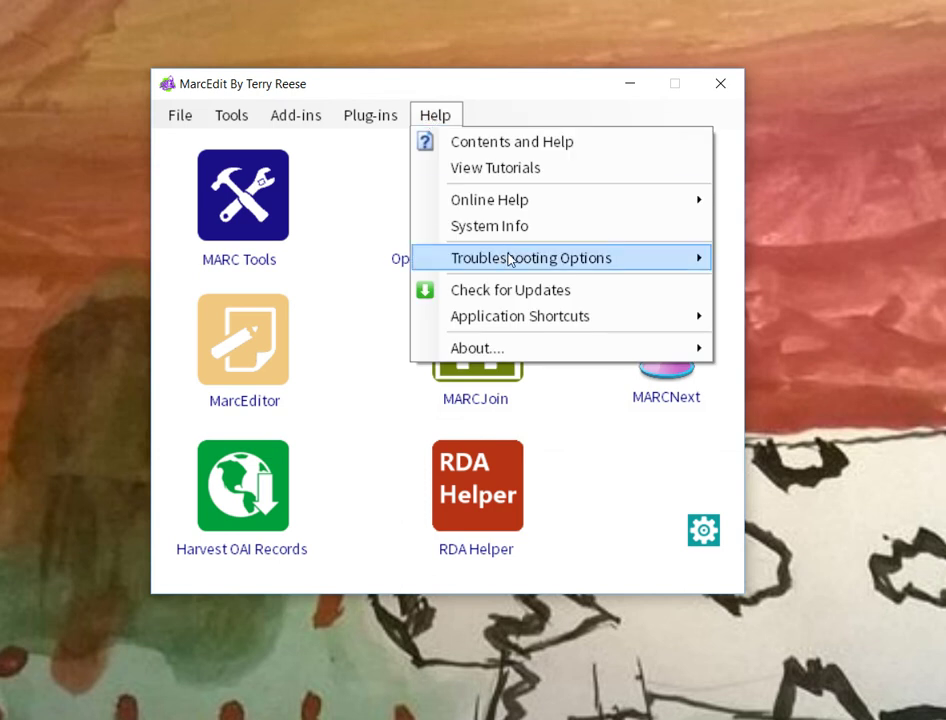
mouse_move(510, 259)
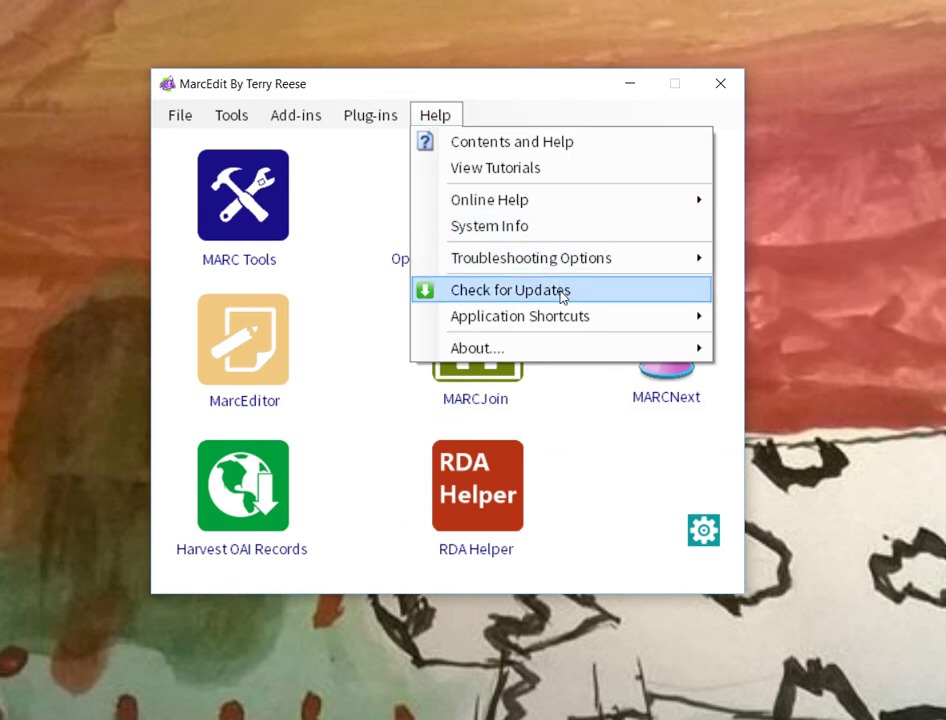
mouse_move(562, 325)
click(740, 318)
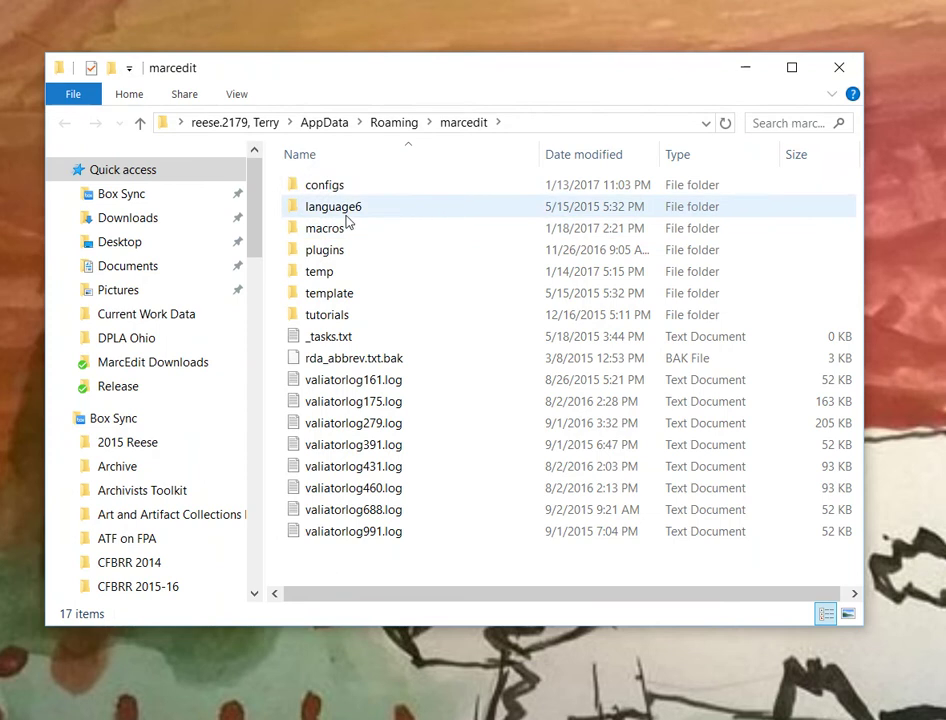
double_click(327, 190)
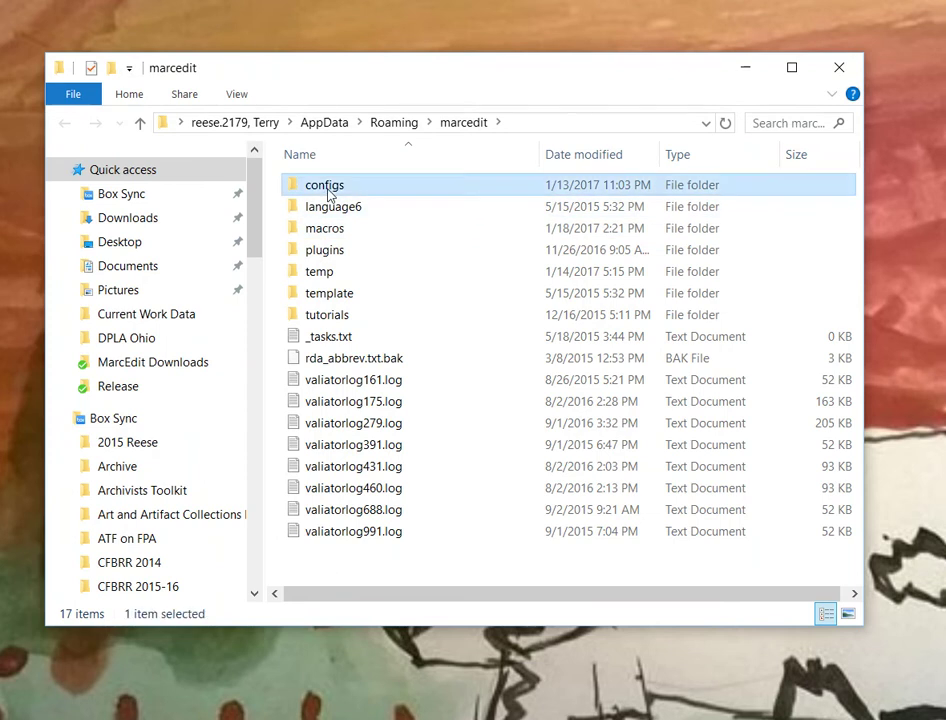
double_click(330, 212)
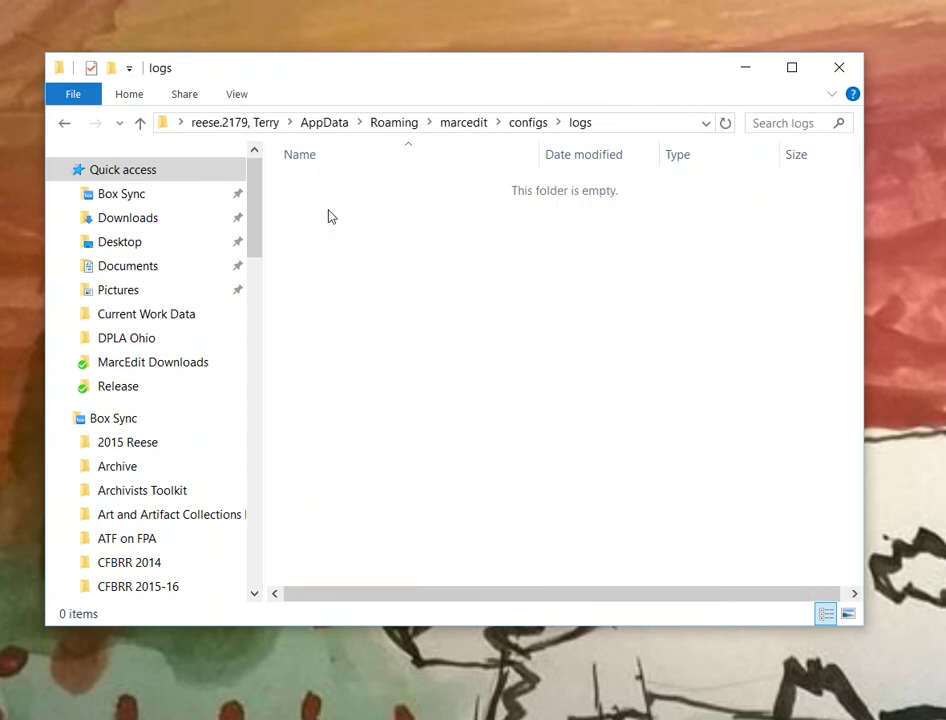
click(828, 78)
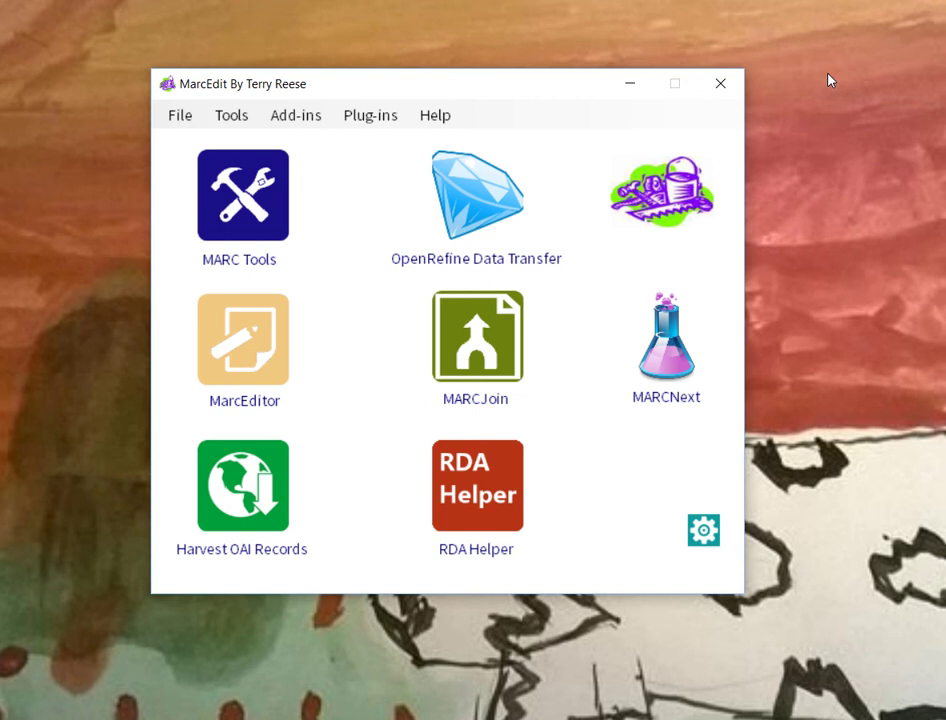
Open a MarcEditor window, and view the configs\logs folder in the application data folder while the editor is running
click(267, 333)
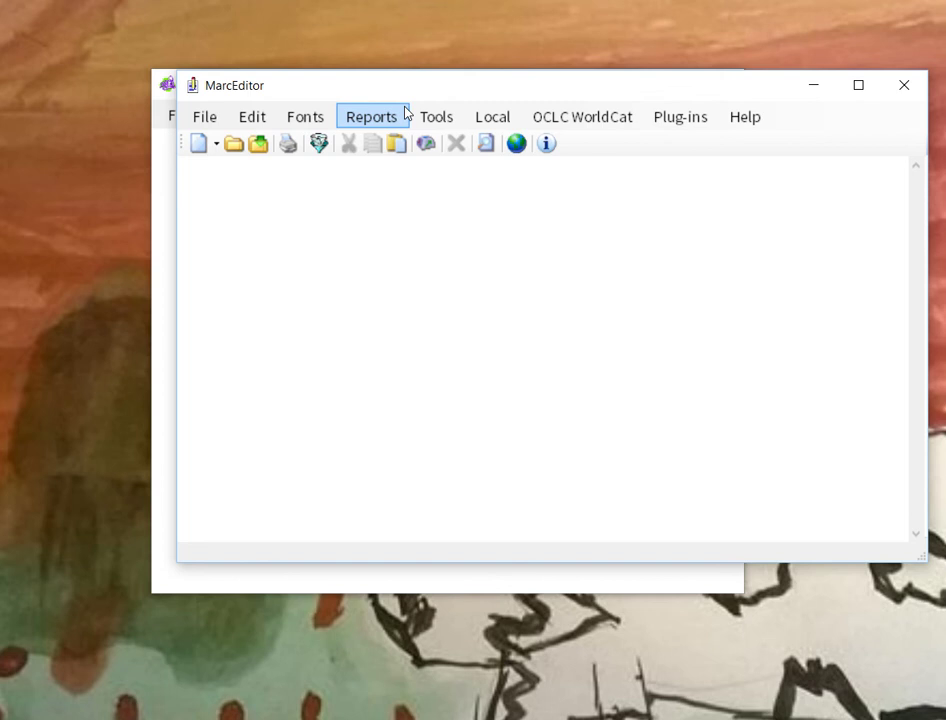
drag(407, 100, 413, 177)
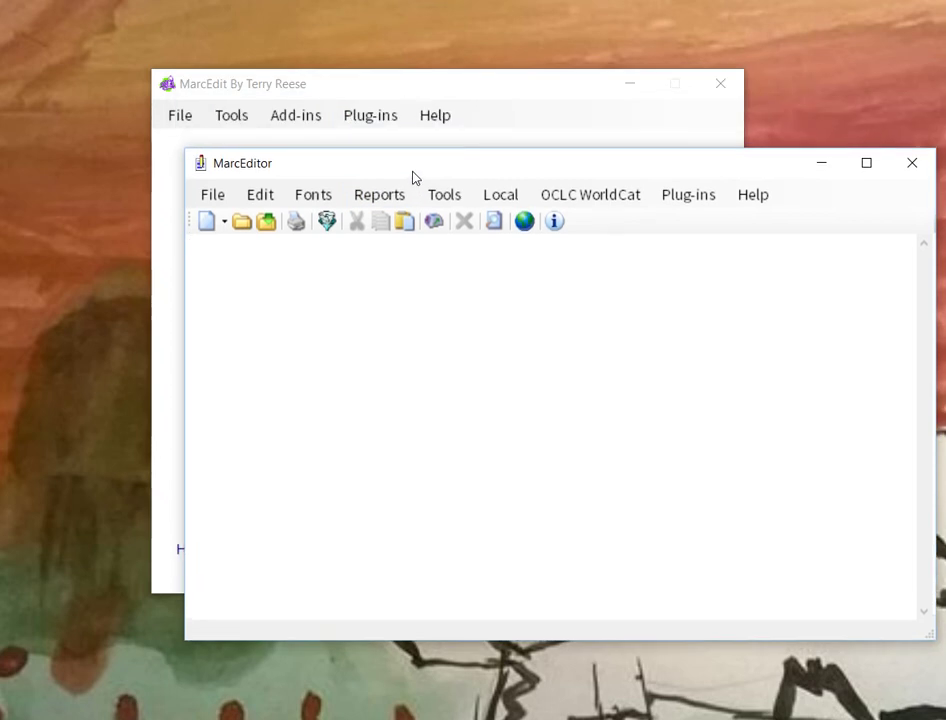
click(434, 120)
click(442, 119)
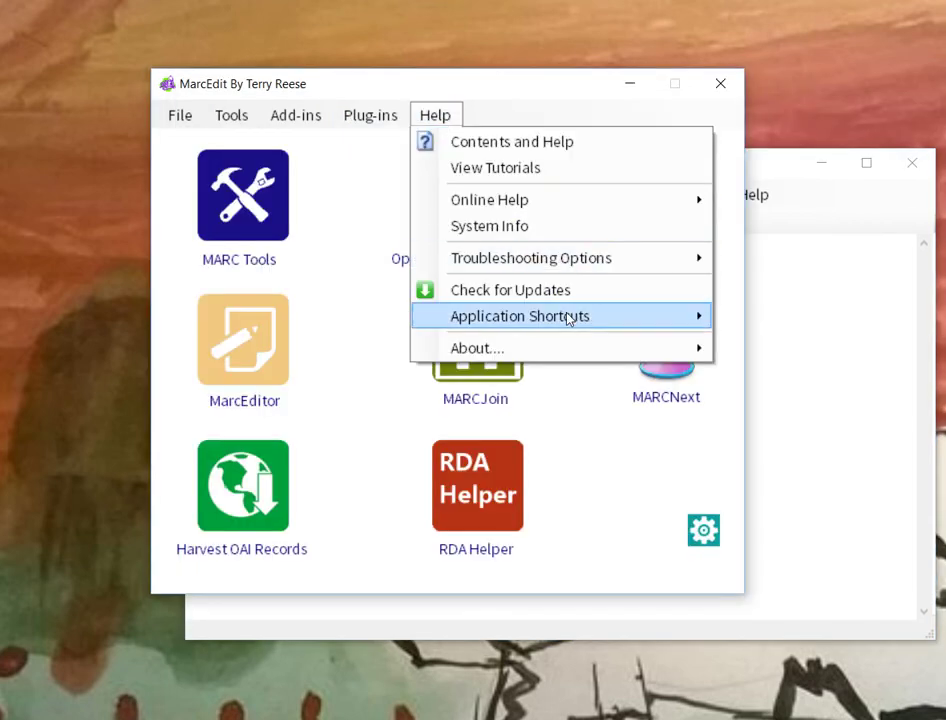
mouse_move(580, 318)
click(800, 317)
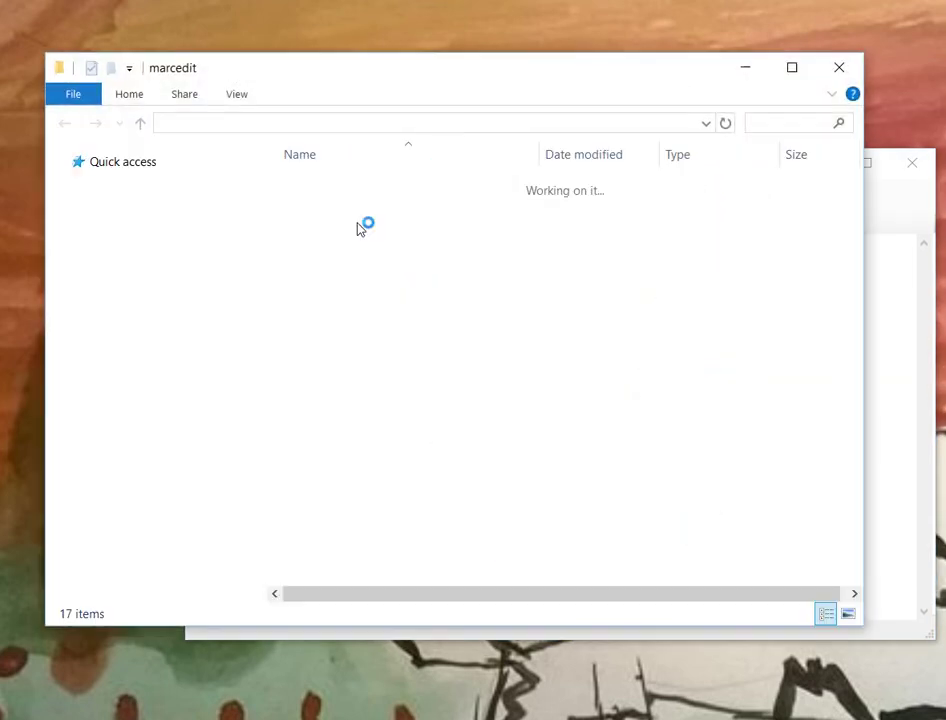
double_click(317, 188)
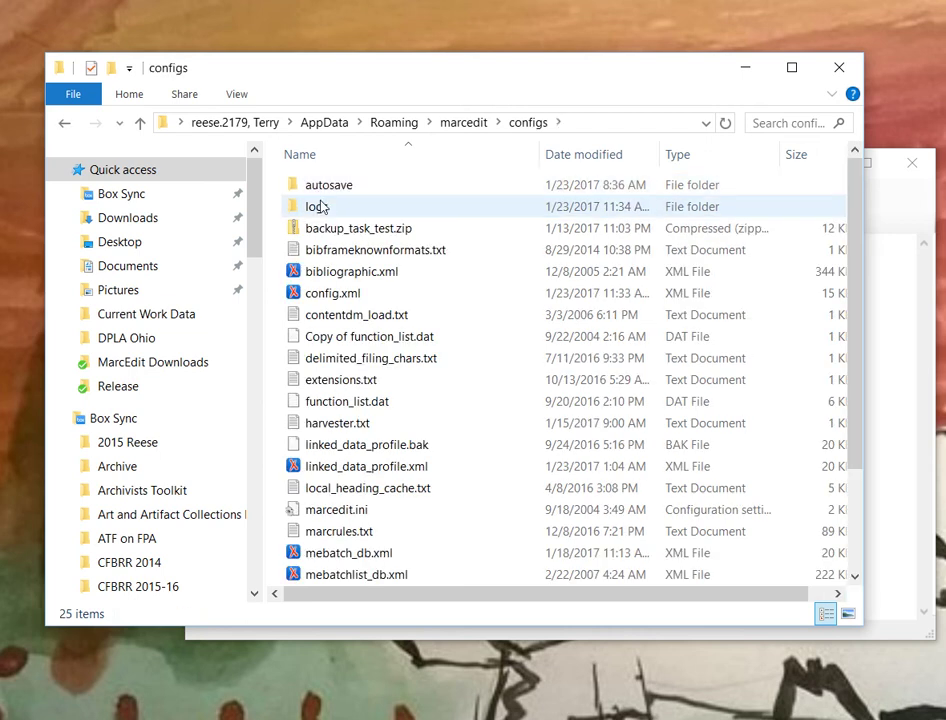
double_click(318, 206)
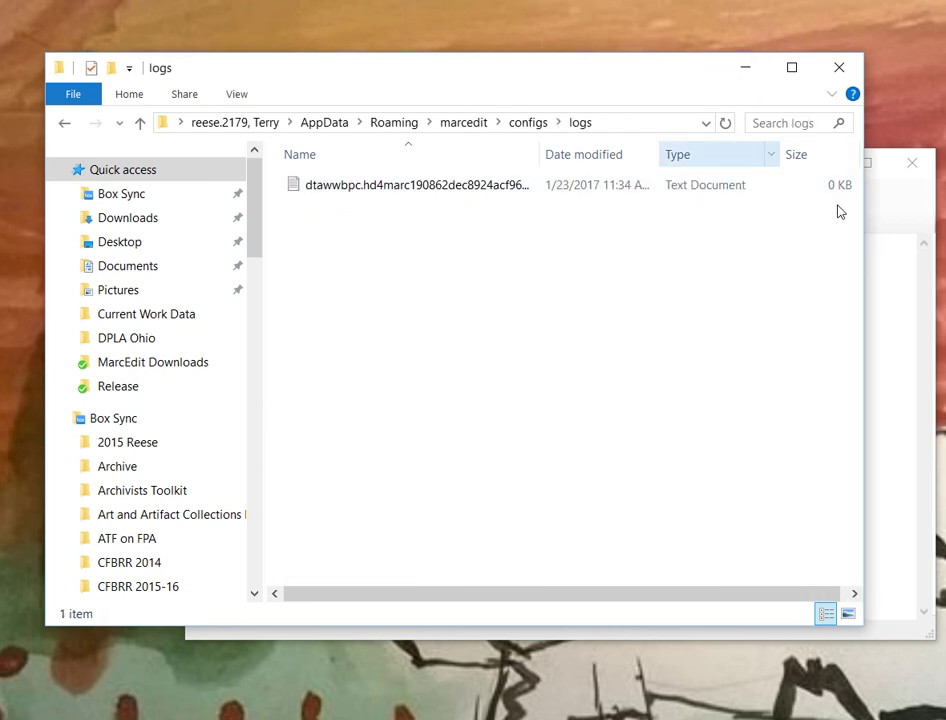
Close the MarcEditor window, check the logs folder again, and close the folder window
click(918, 211)
click(916, 162)
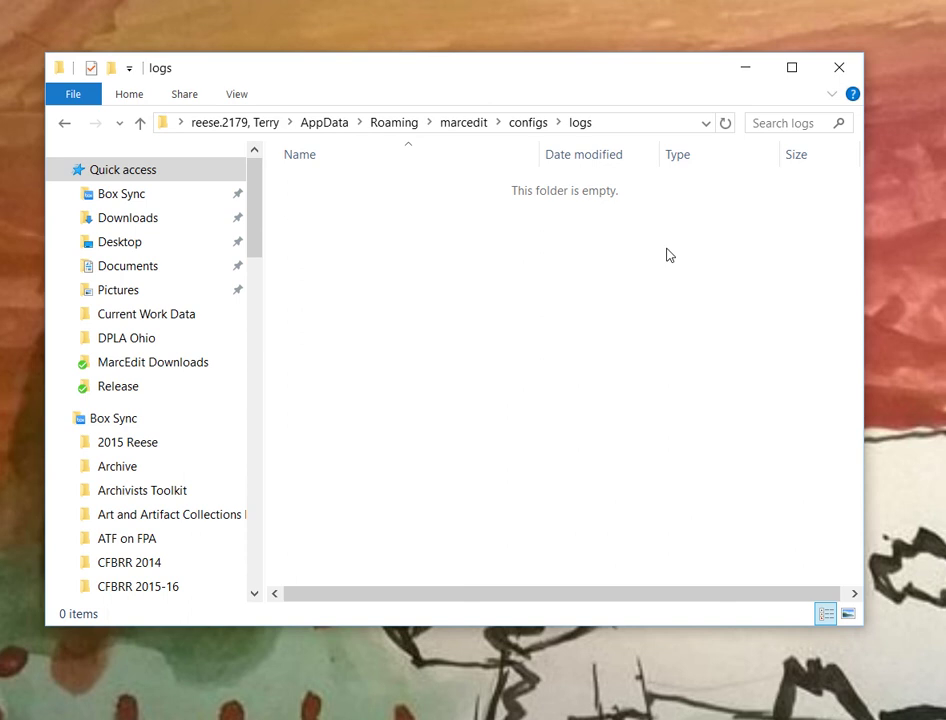
click(837, 70)
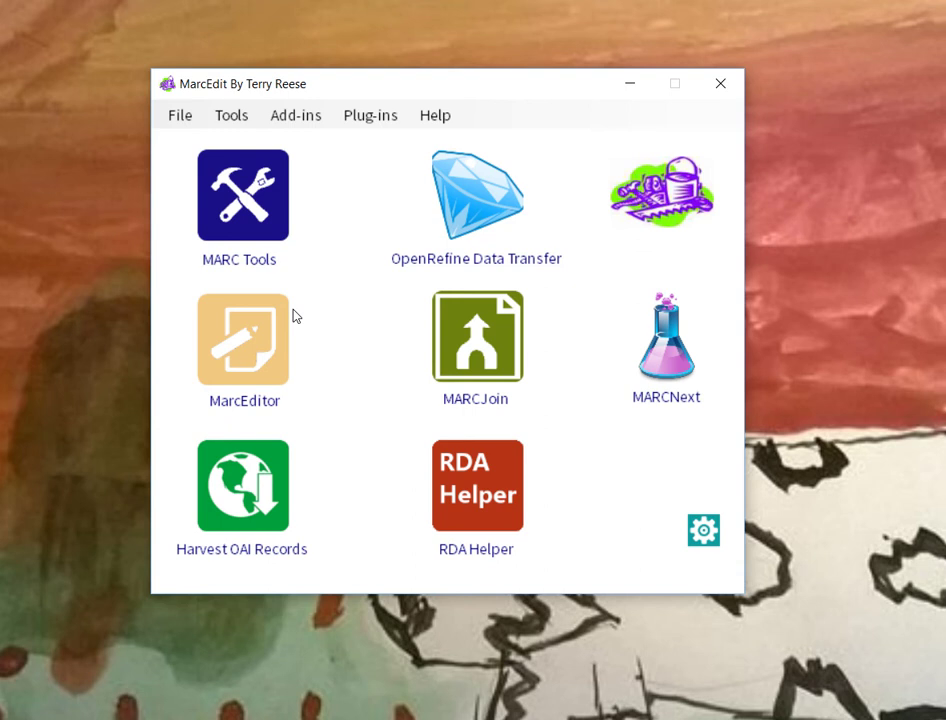
Open MarcEditor and load the recent file TEST-springer-2016-12-02.mrk
click(268, 333)
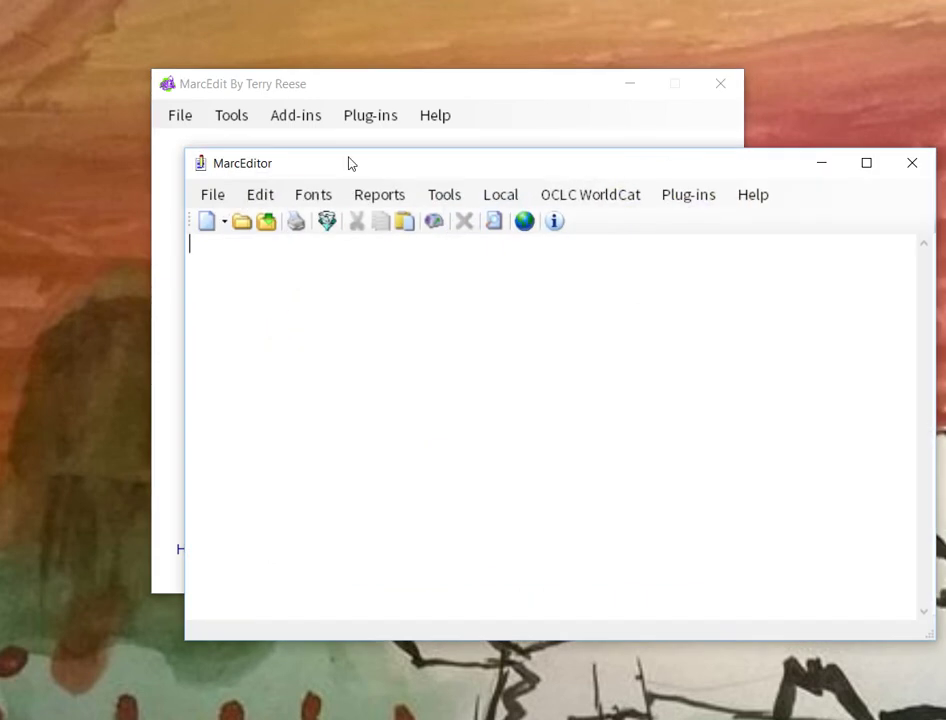
drag(350, 163, 270, 92)
click(131, 123)
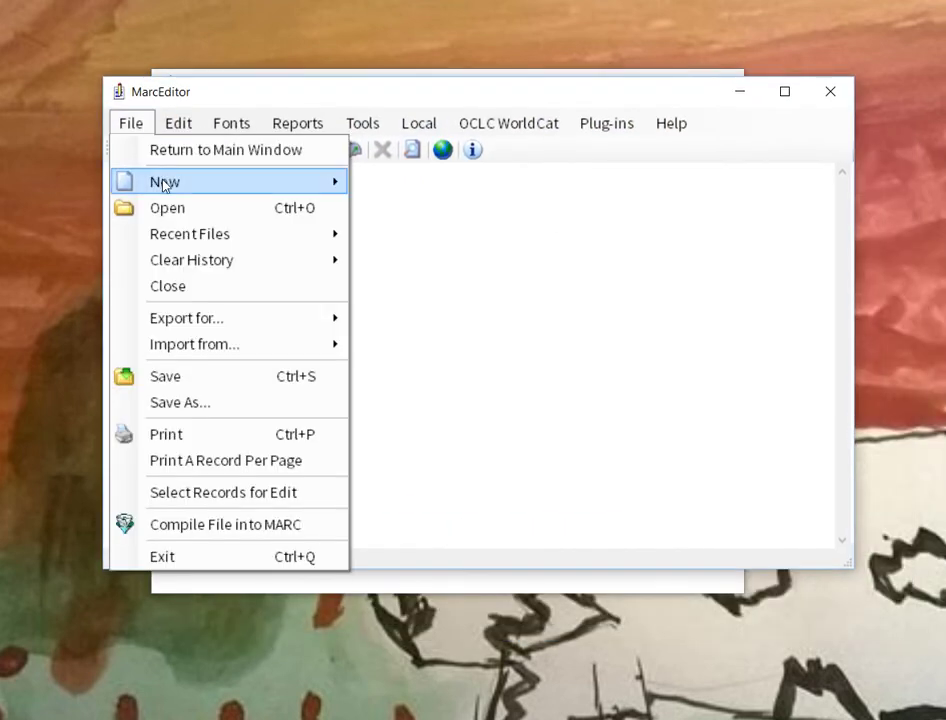
mouse_move(338, 234)
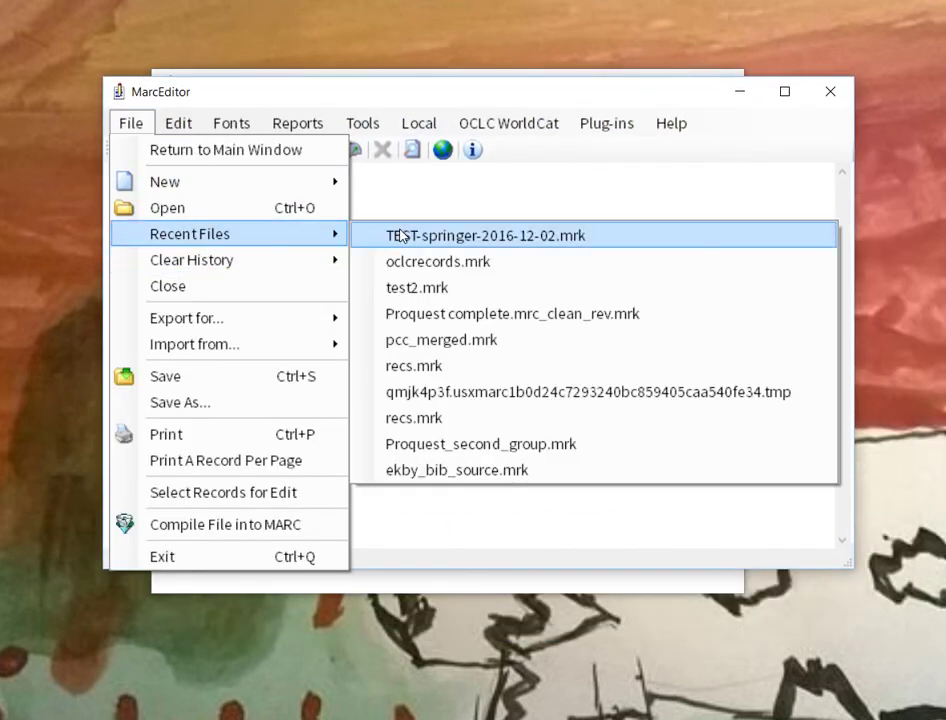
click(401, 237)
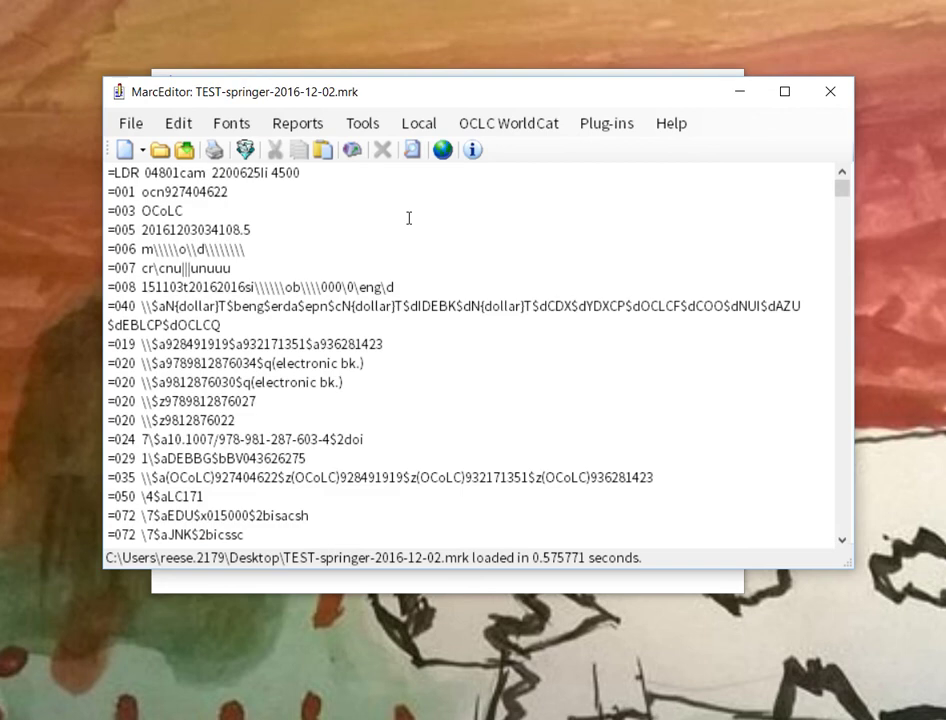
Run the assigned task Move non-electronic ISBNs on the loaded records, and check its results and log before closing the results
click(364, 123)
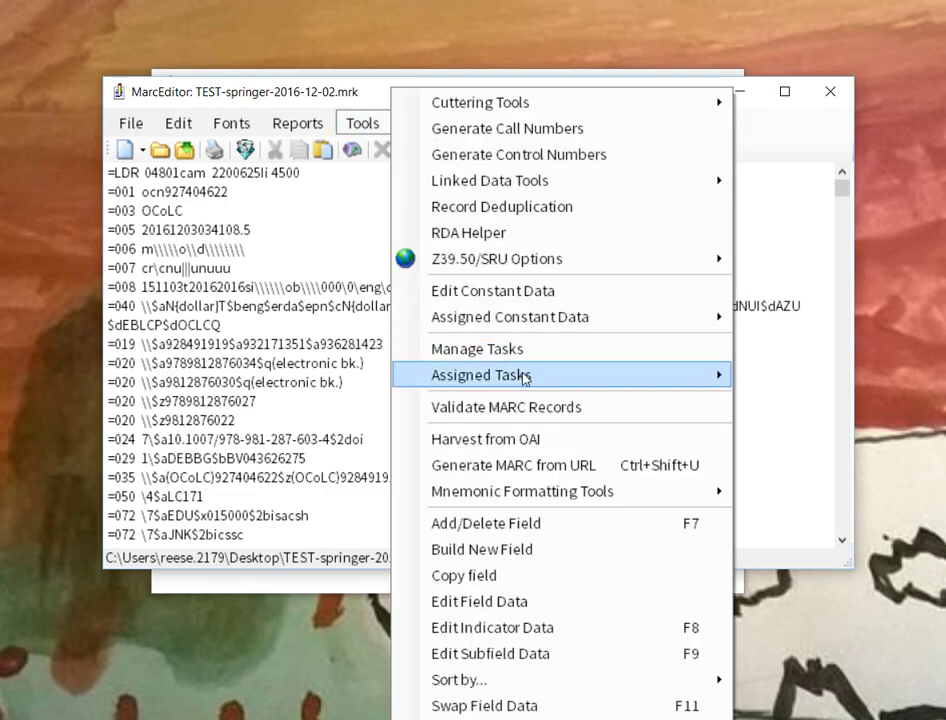
mouse_move(521, 380)
mouse_move(756, 384)
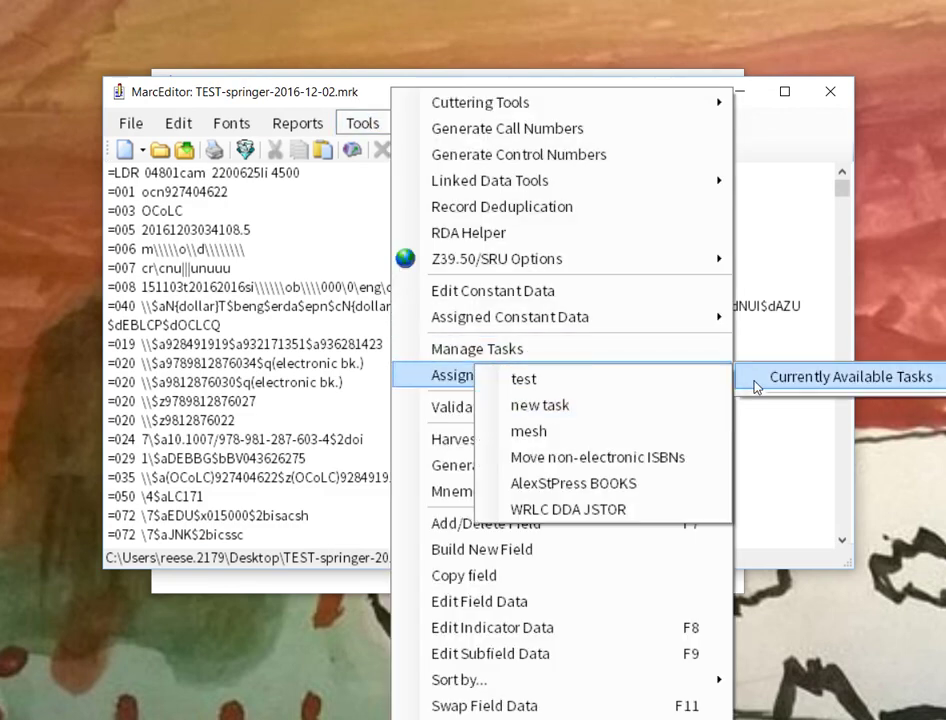
click(545, 462)
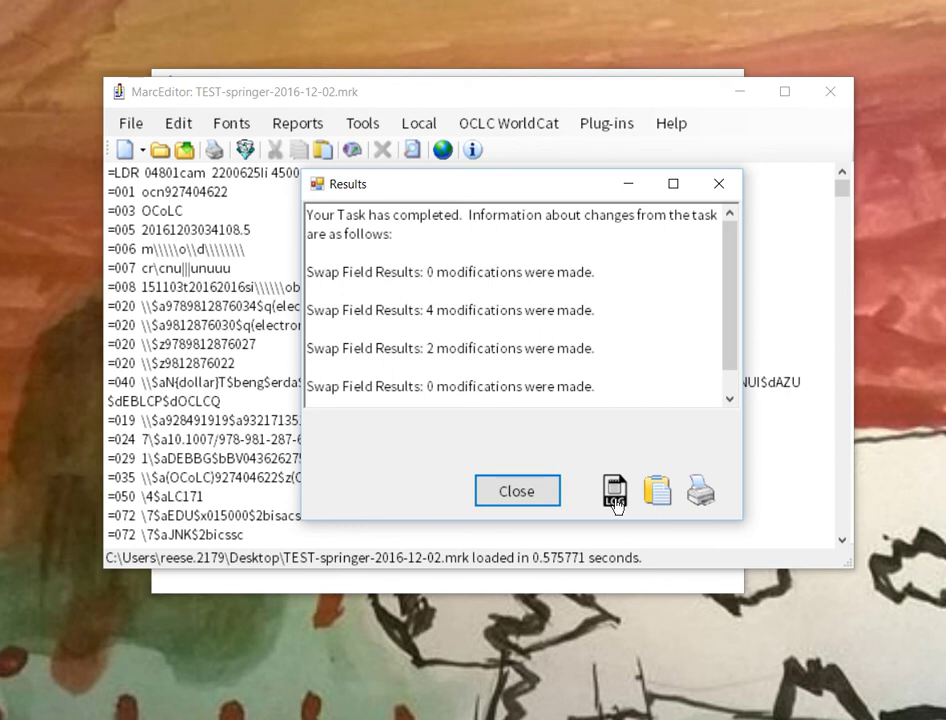
click(615, 496)
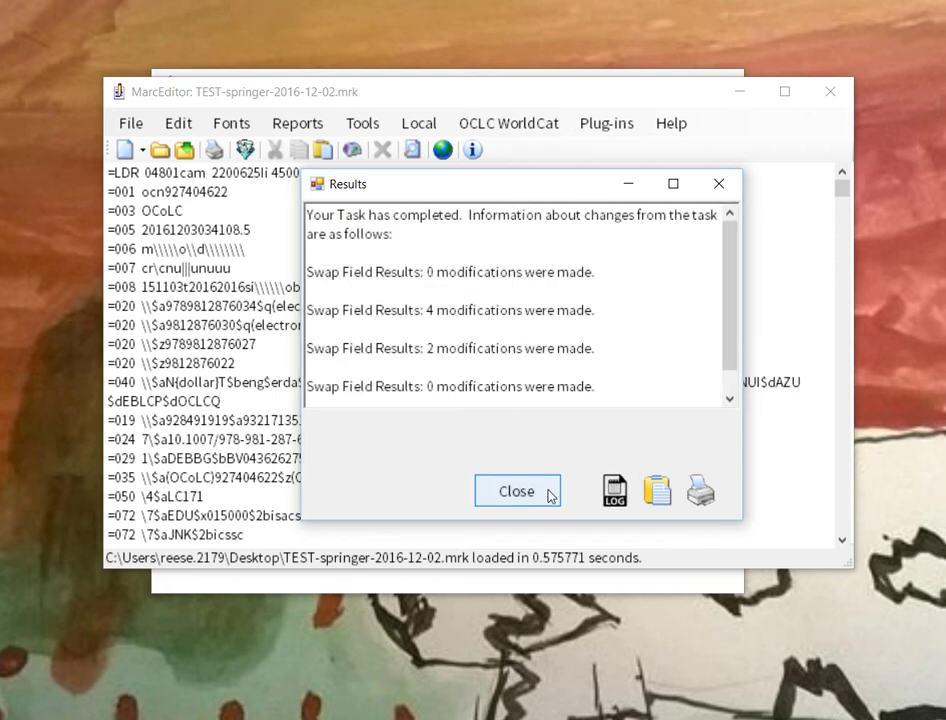
click(517, 491)
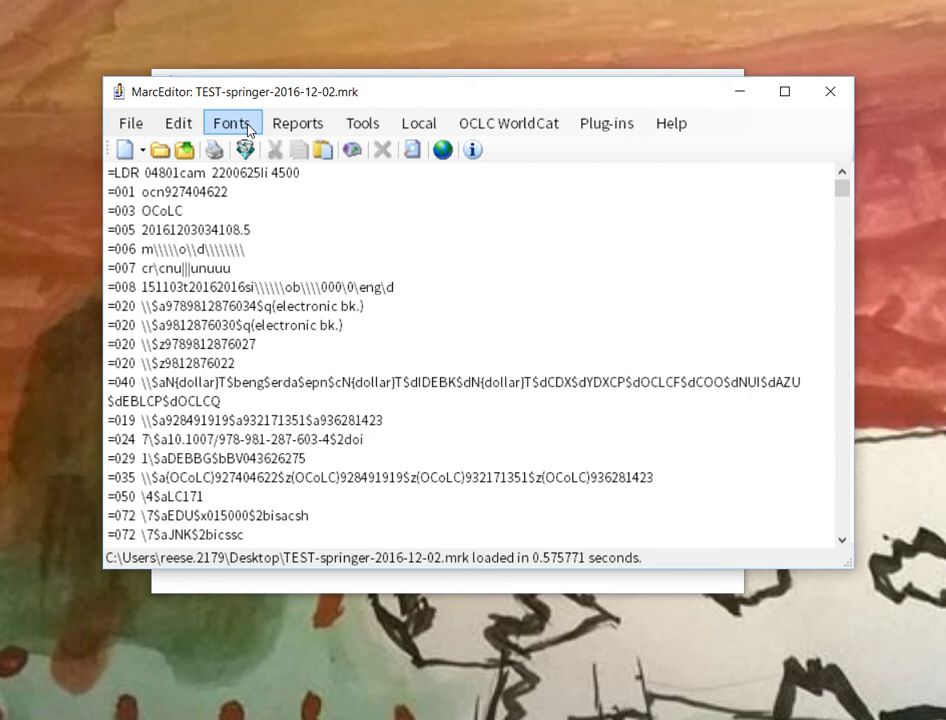
View the log file from the editor's log file management, and examine the Run Task: Start line and the first Swap Field entry
click(281, 126)
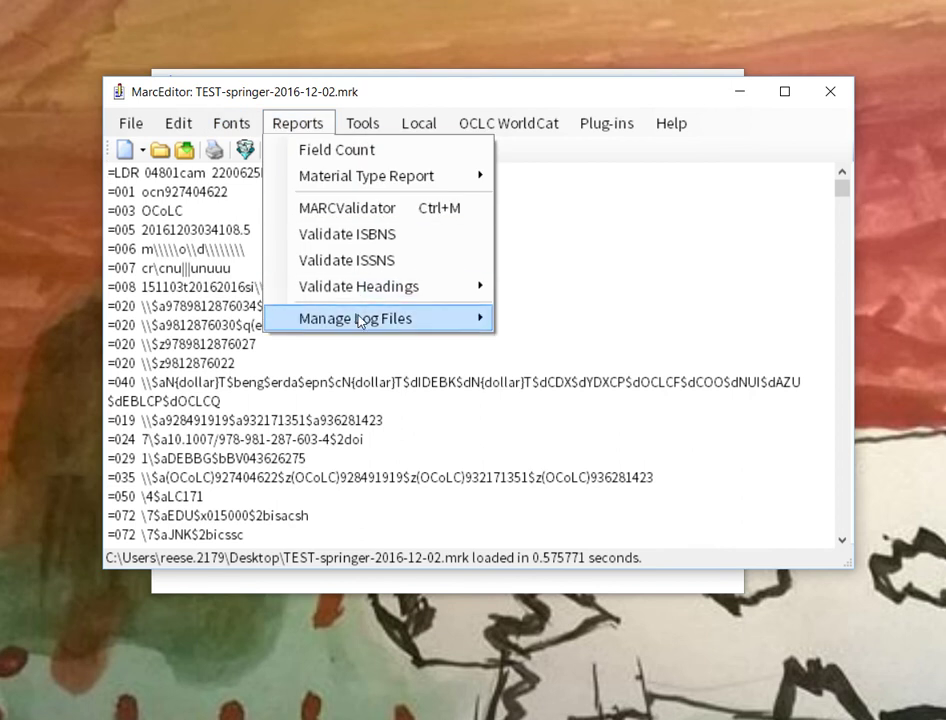
mouse_move(370, 318)
click(554, 320)
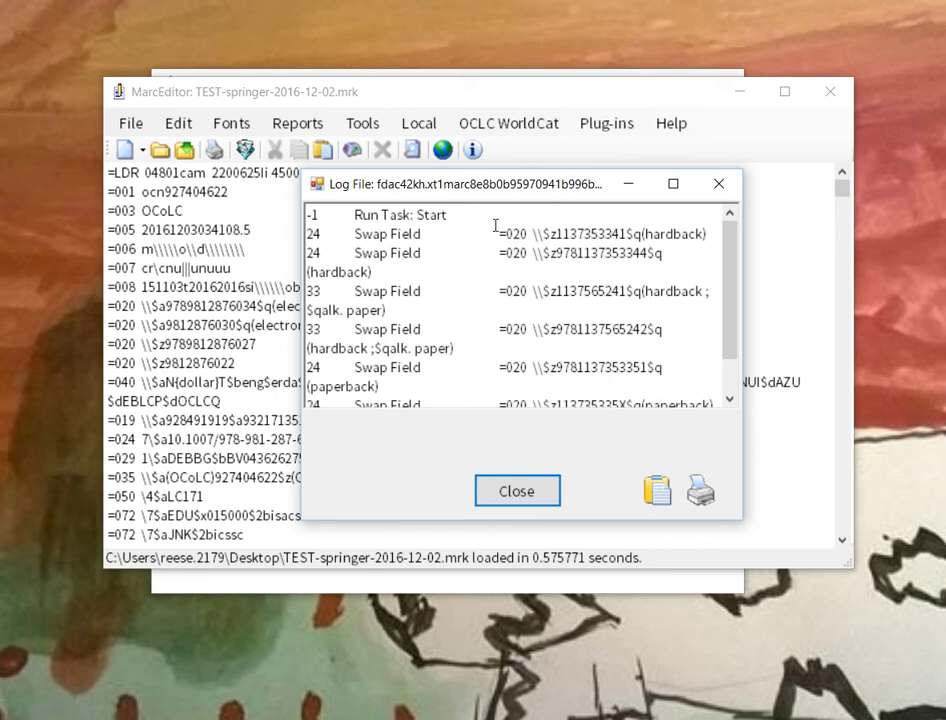
click(456, 216)
drag(456, 216, 393, 200)
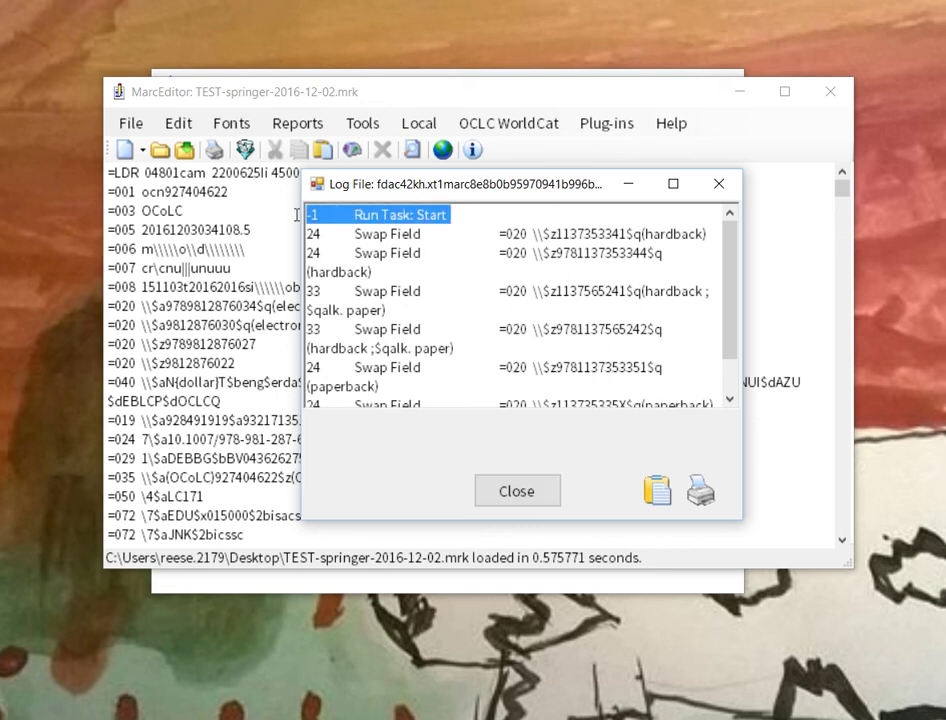
click(397, 214)
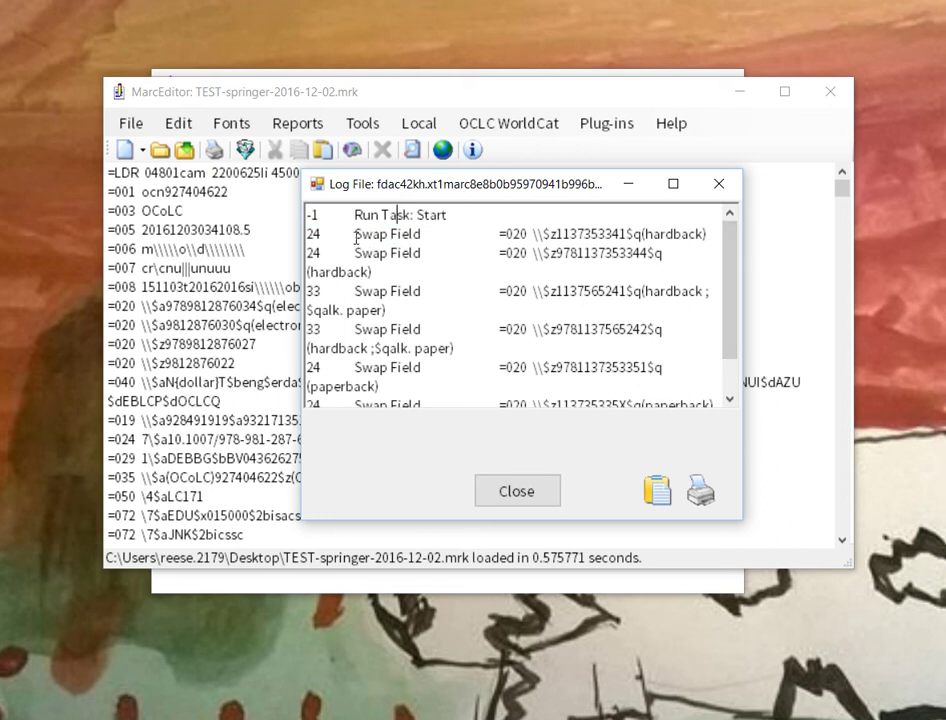
double_click(500, 234)
drag(500, 234, 711, 236)
click(706, 234)
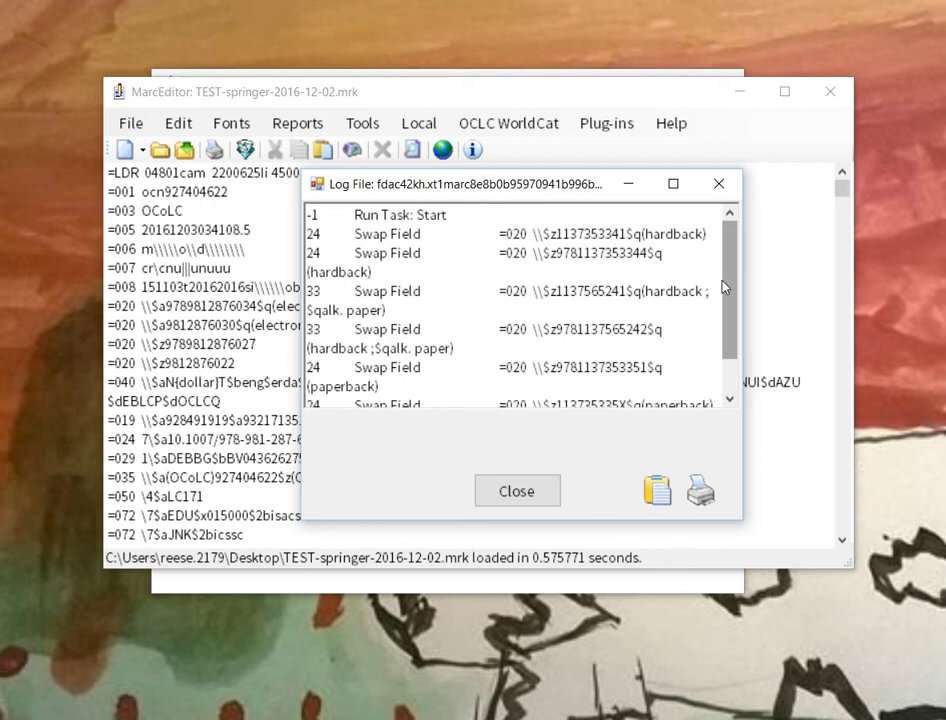
Examine the first Swap Field entry in the log: its operation name, the blank column after it, and the 020 field data
drag(733, 285, 731, 228)
drag(451, 234, 515, 234)
click(471, 234)
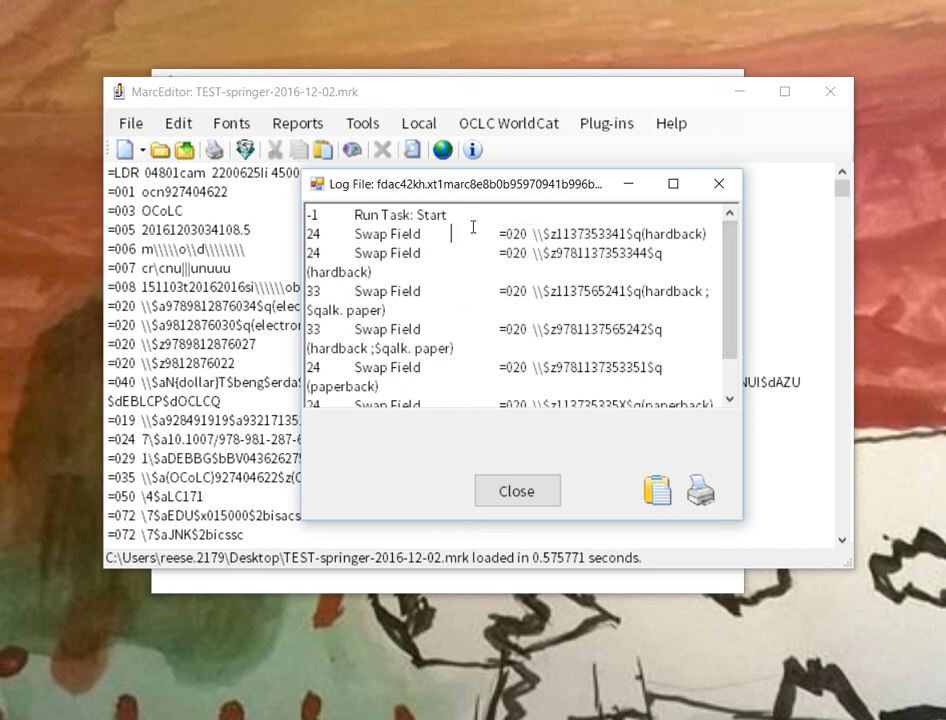
drag(451, 234, 500, 234)
click(451, 234)
drag(321, 234, 420, 234)
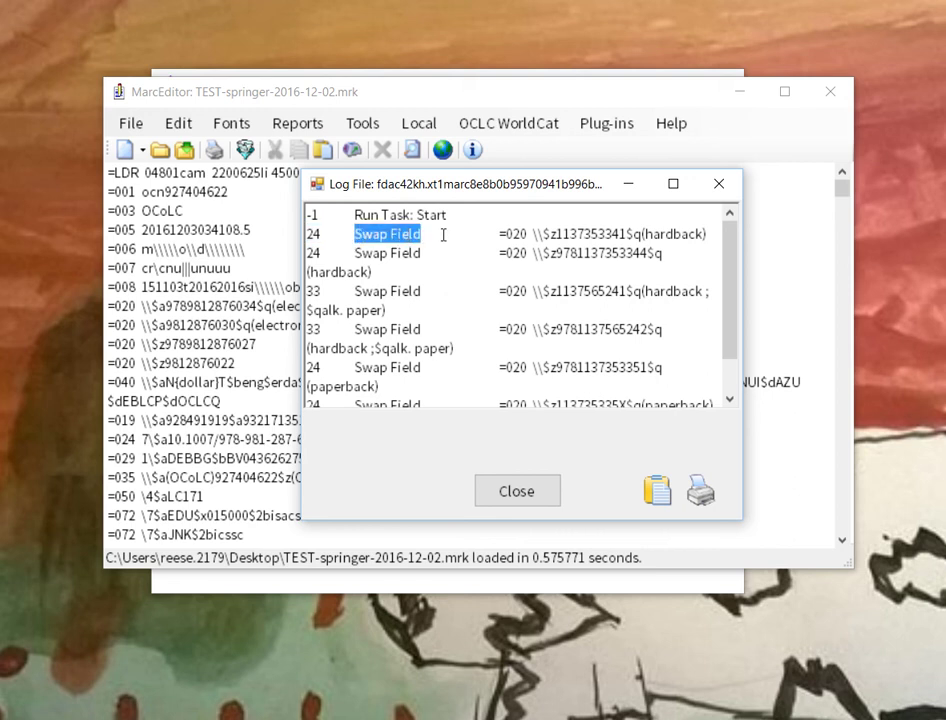
click(451, 234)
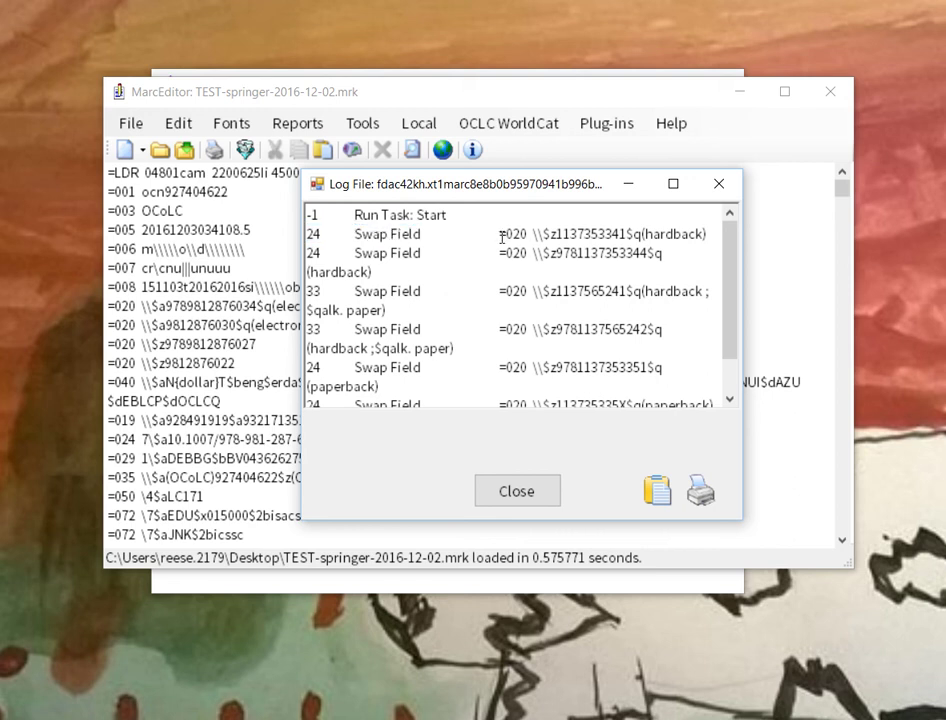
drag(497, 234, 716, 228)
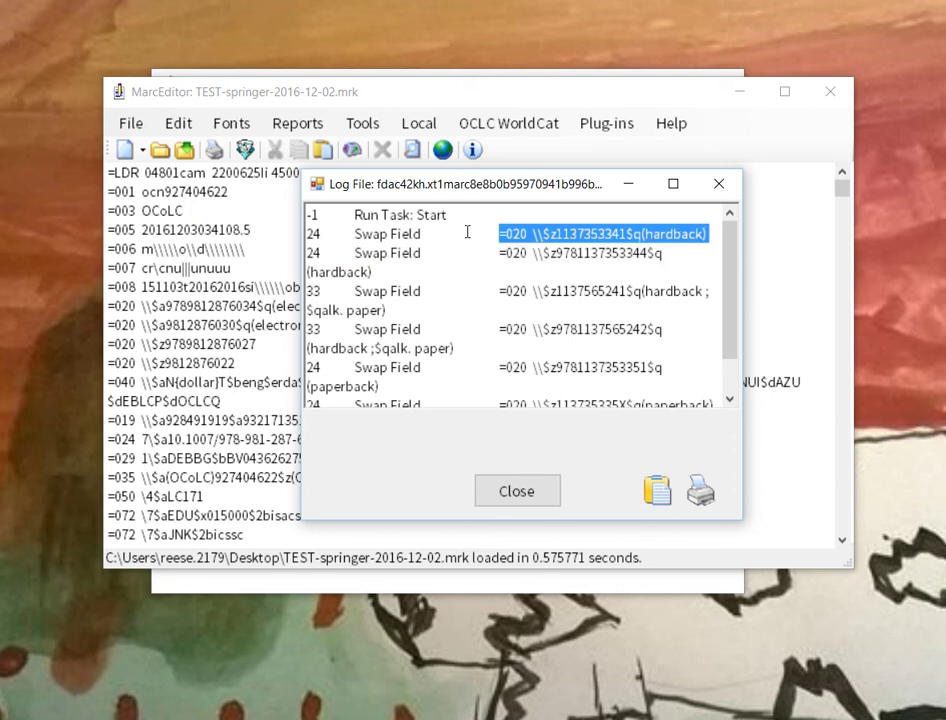
drag(468, 233, 477, 233)
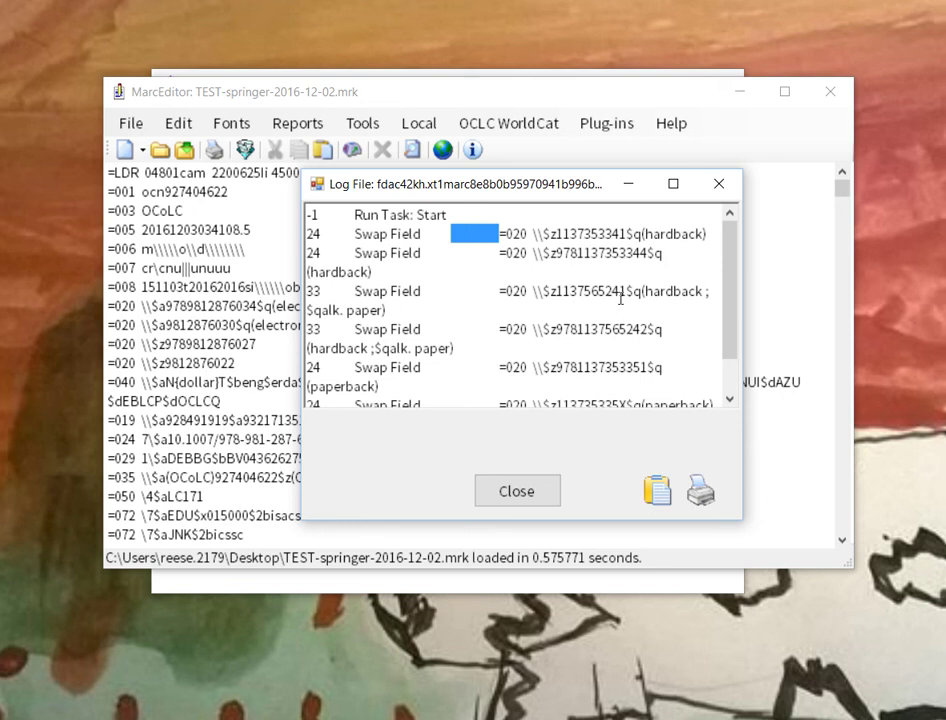
Check the Run Task: End line at the end of the log, and close the log file
scroll(720, 358, down, 2)
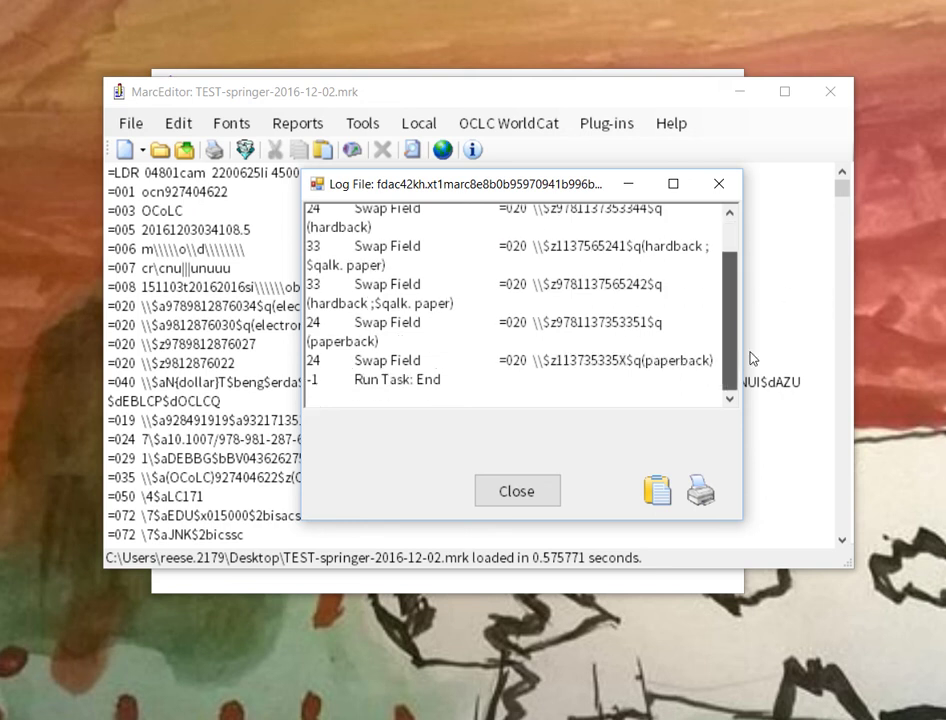
drag(450, 386, 331, 373)
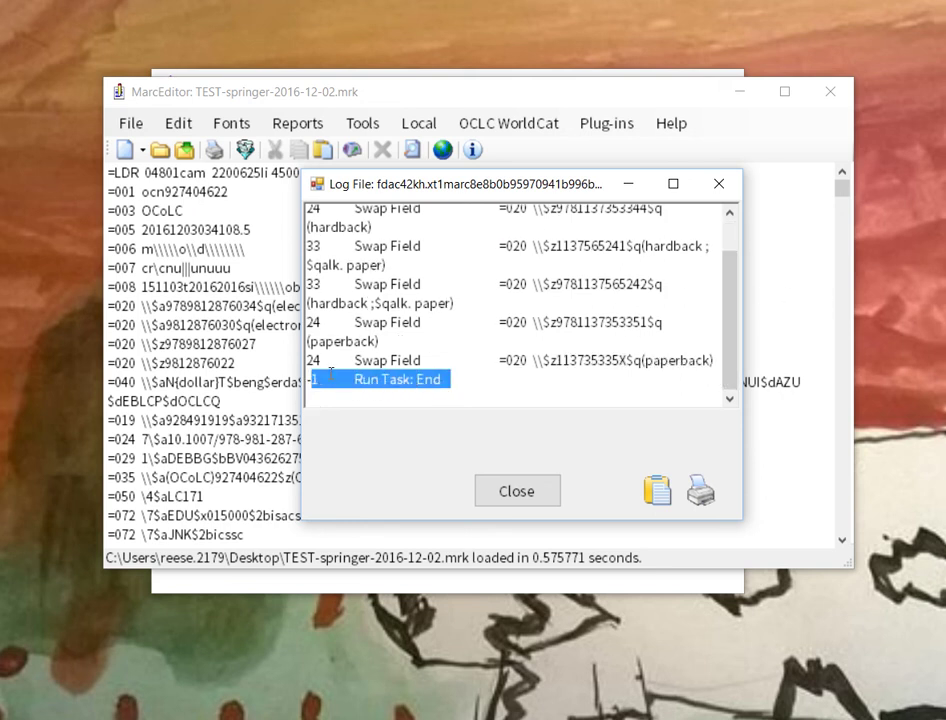
click(510, 491)
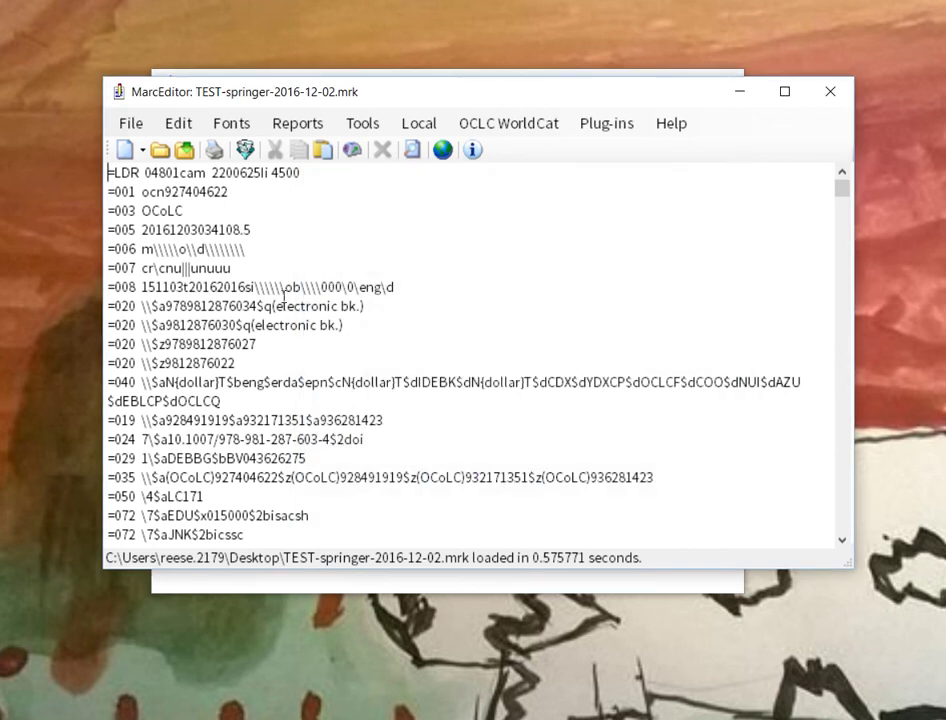
Reverse the task's edits with Special Undo, and check the Special Undo entry at the end of the current log file
click(179, 123)
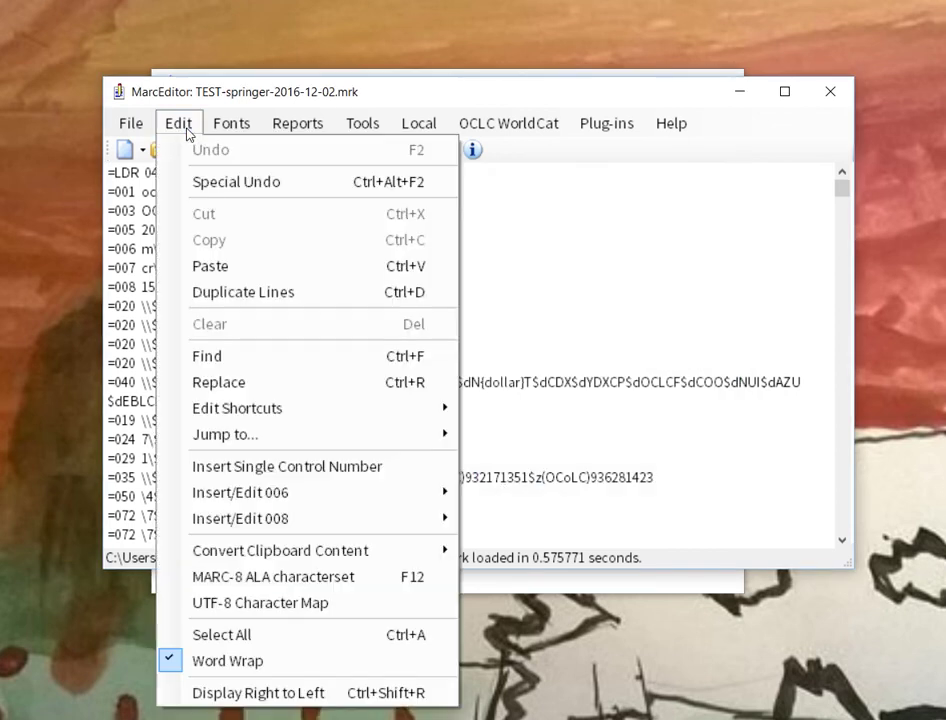
click(224, 183)
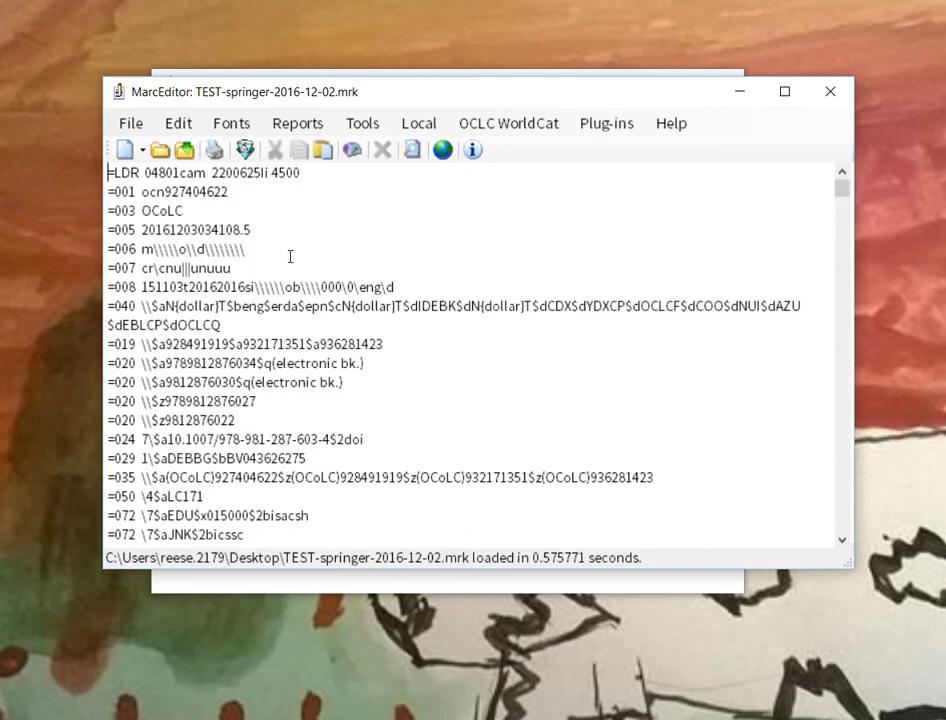
click(298, 123)
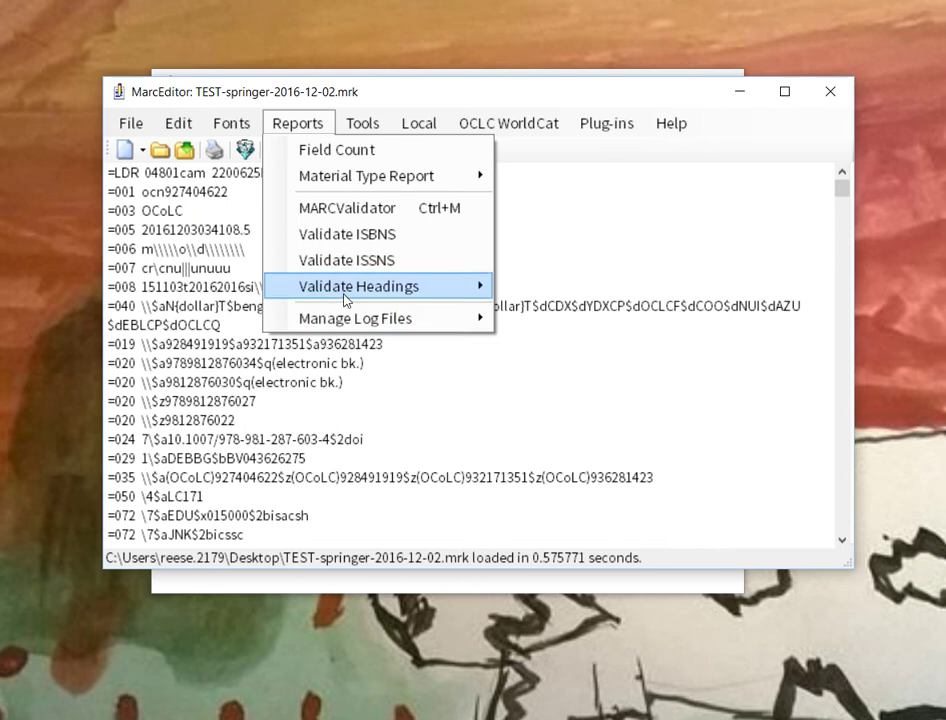
mouse_move(360, 320)
click(538, 323)
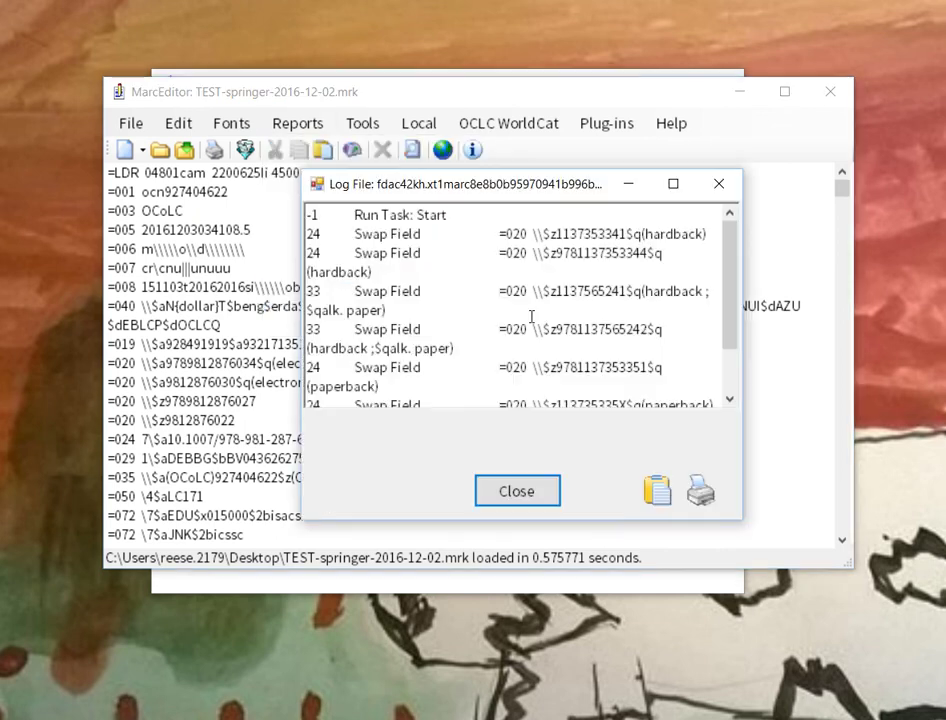
scroll(512, 308, down, 2)
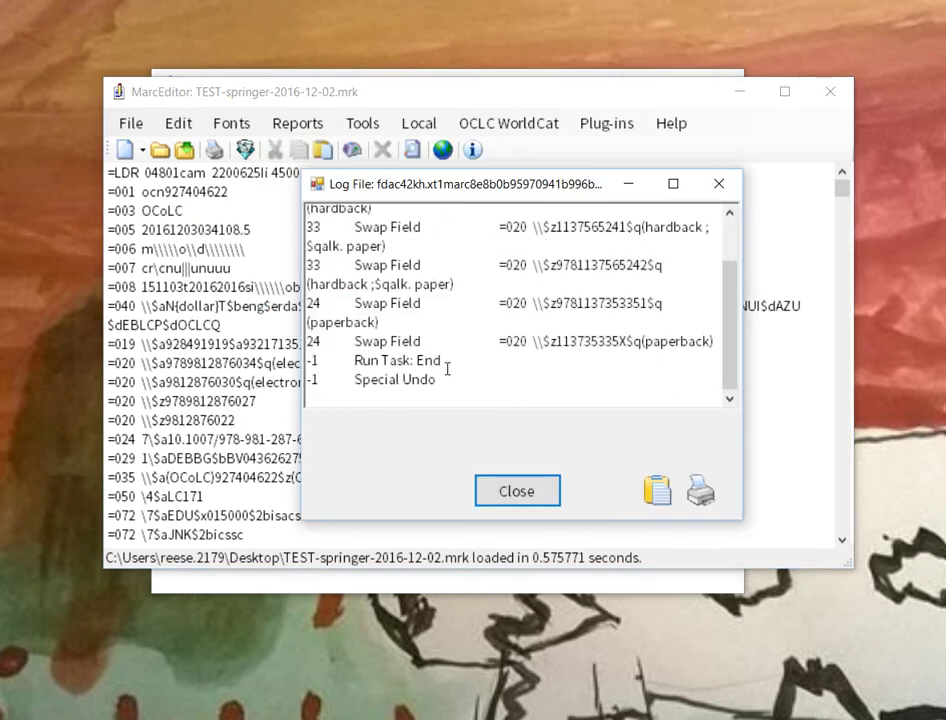
drag(447, 378, 308, 380)
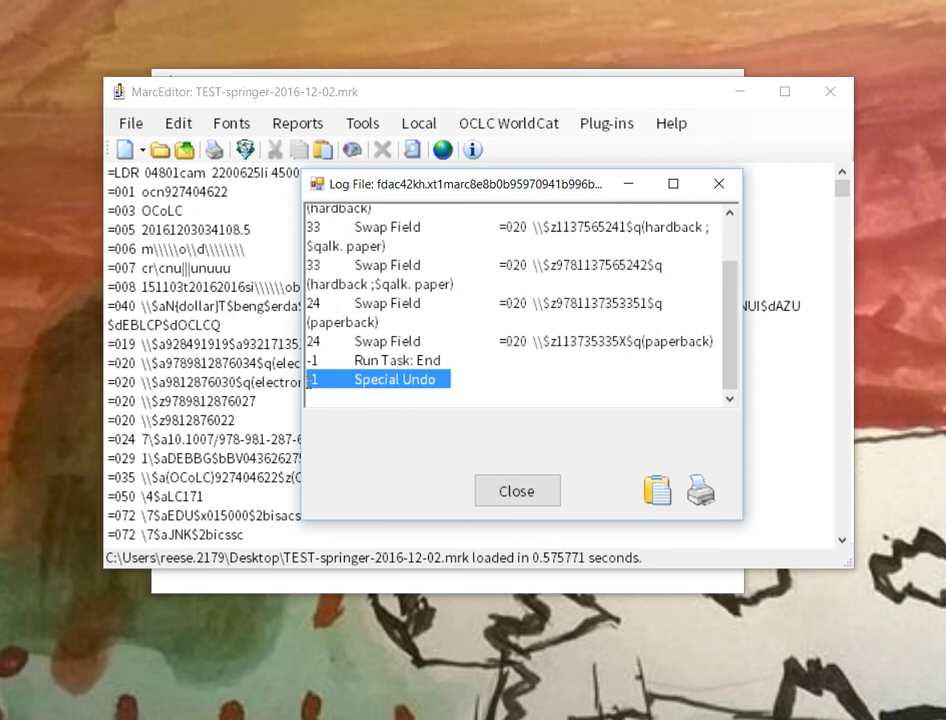
click(308, 380)
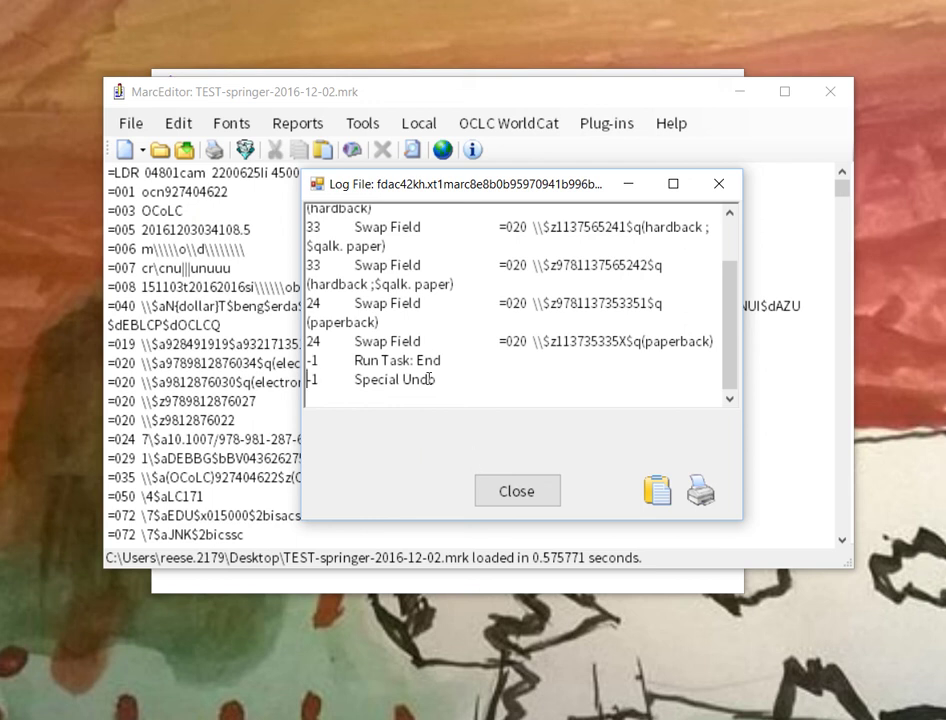
Highlight the log's entries from Special Undo back to Run Task: Start, examine the first Swap Field entry's record number, and close the log
drag(438, 381, 374, 214)
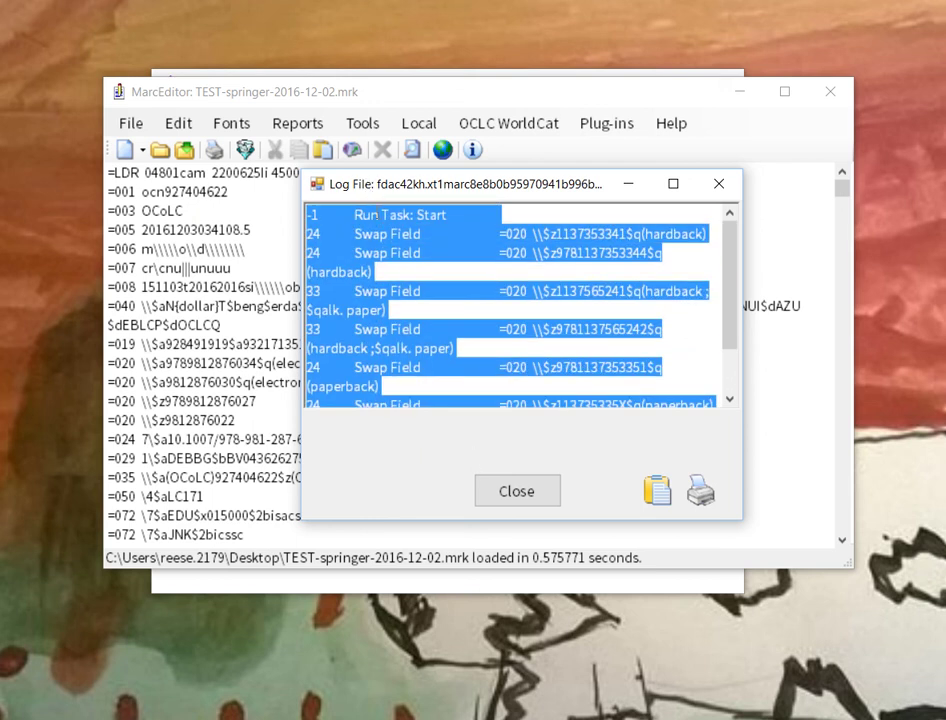
click(312, 235)
double_click(312, 235)
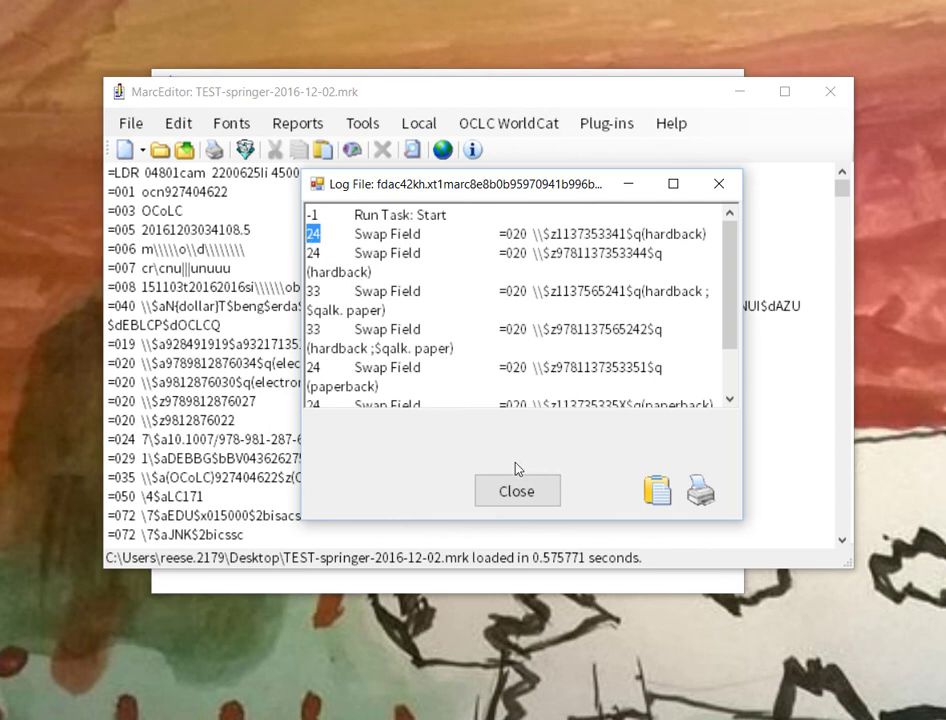
click(526, 491)
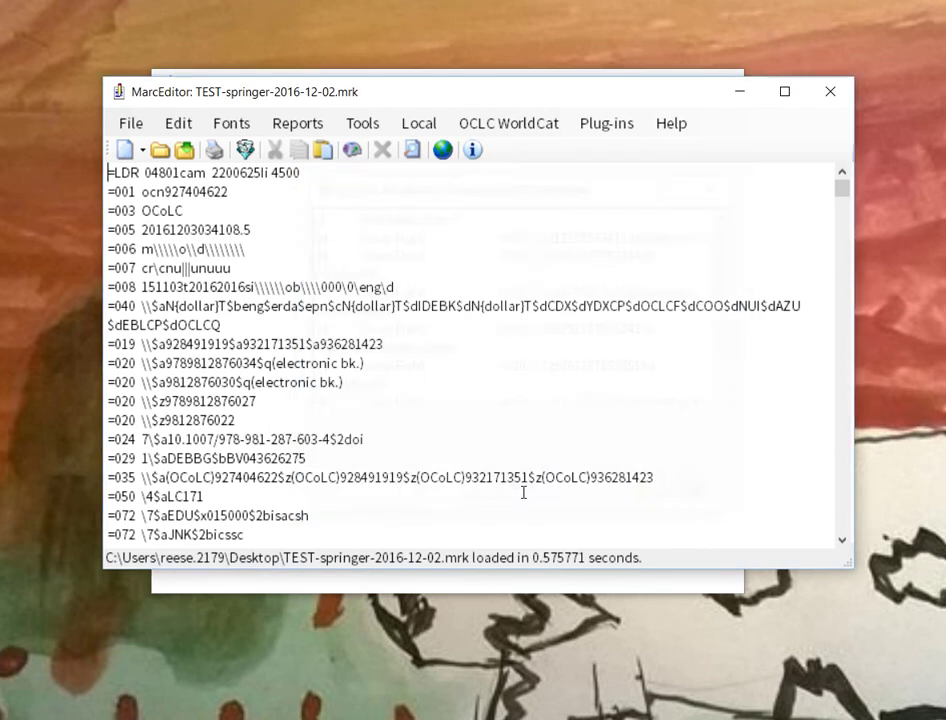
Explore Enhance Logs and Extract Changed Records in the advanced log management, and close it without processing
click(293, 123)
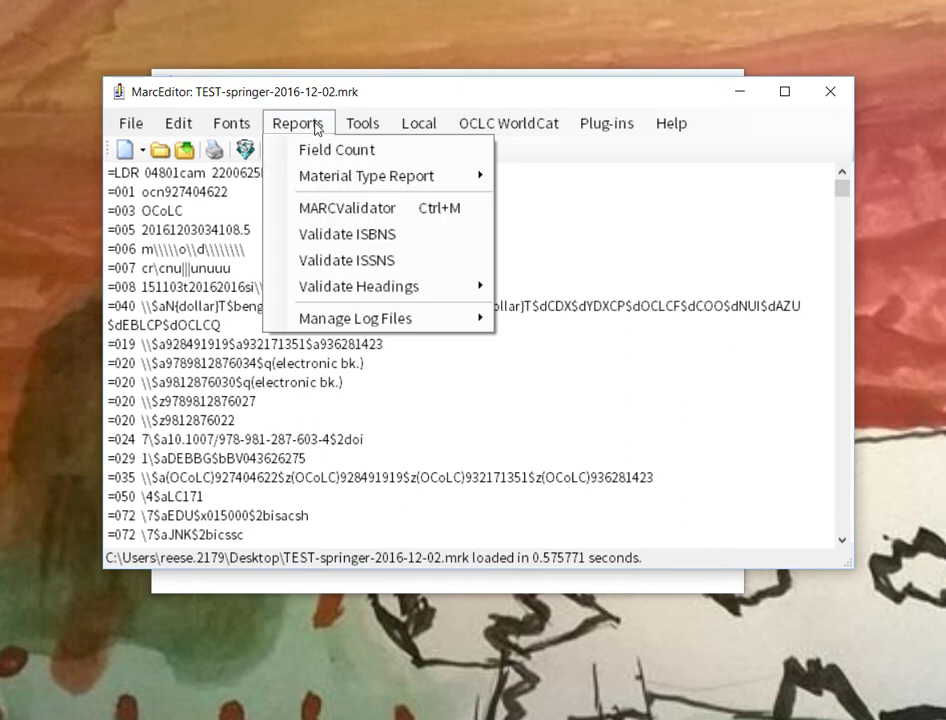
mouse_move(358, 318)
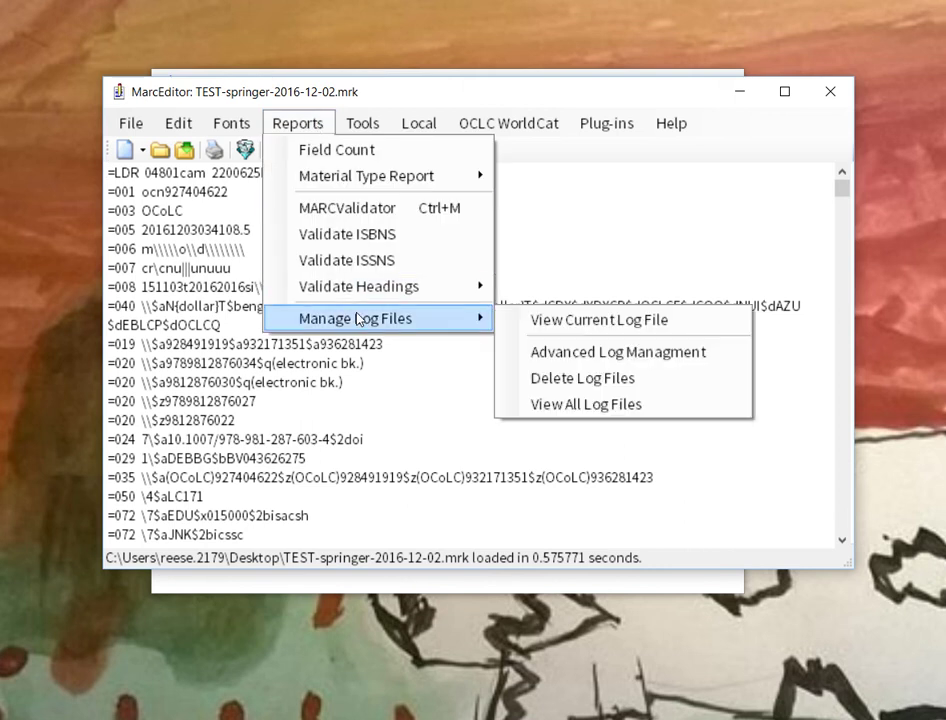
click(591, 352)
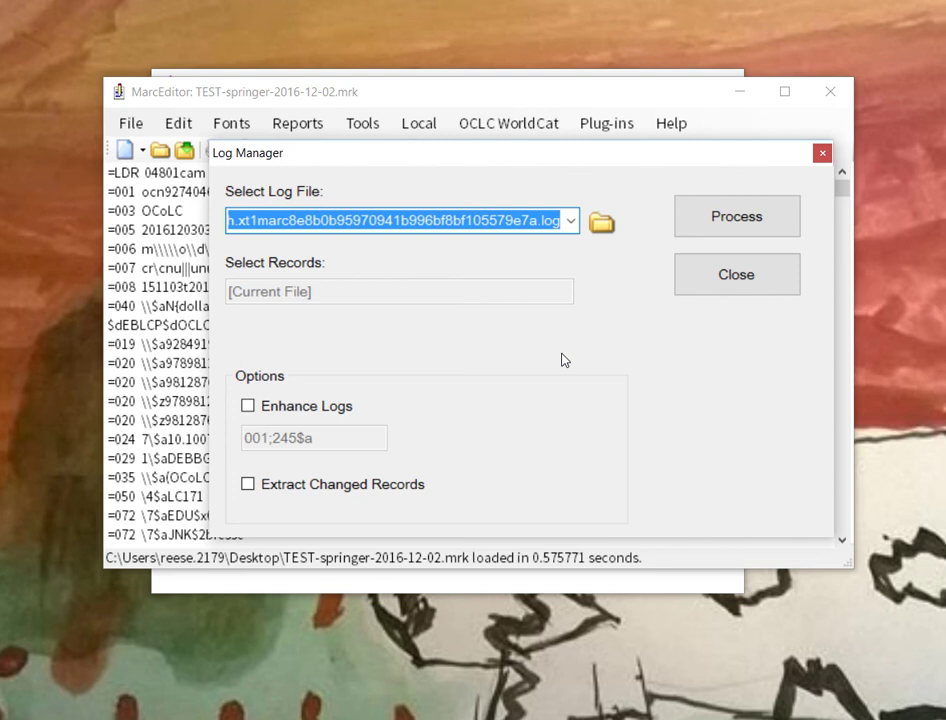
click(265, 411)
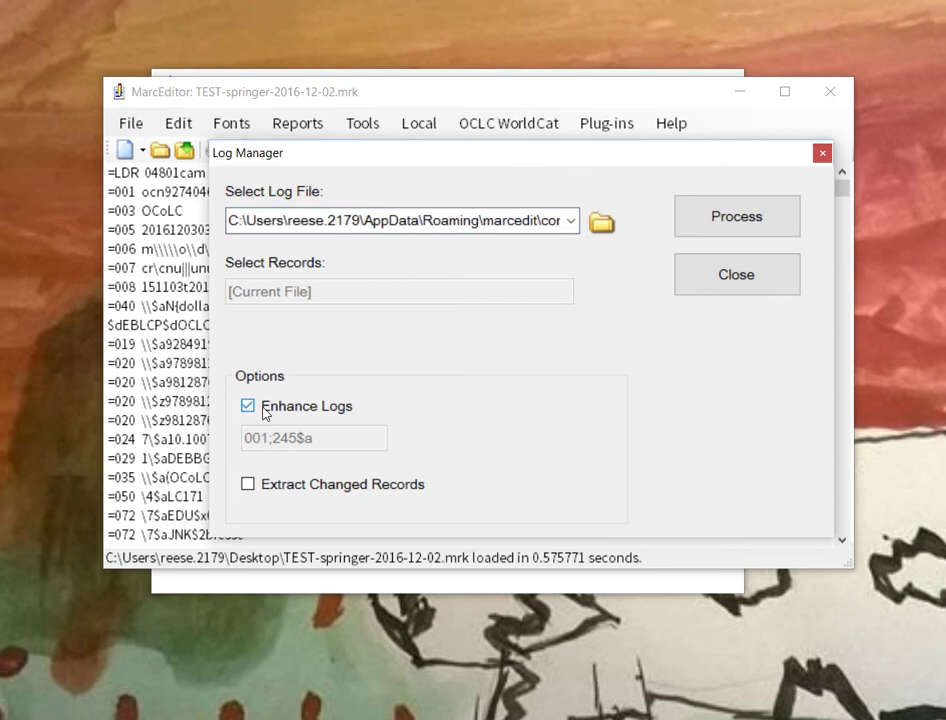
click(271, 486)
click(740, 285)
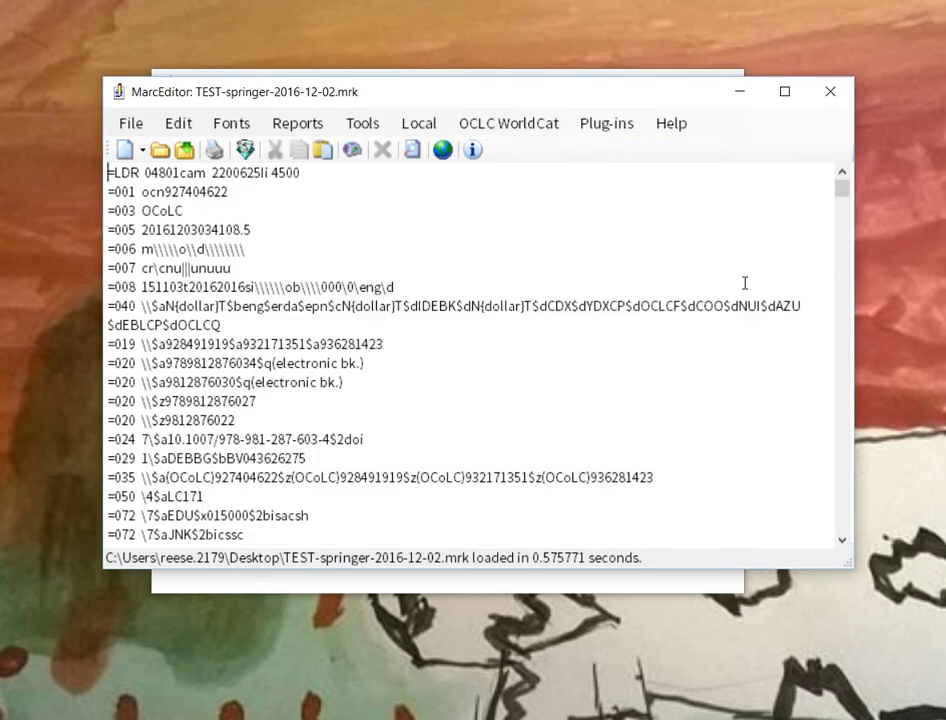
View the current log file once more from the editor's log file management, and close it
click(297, 123)
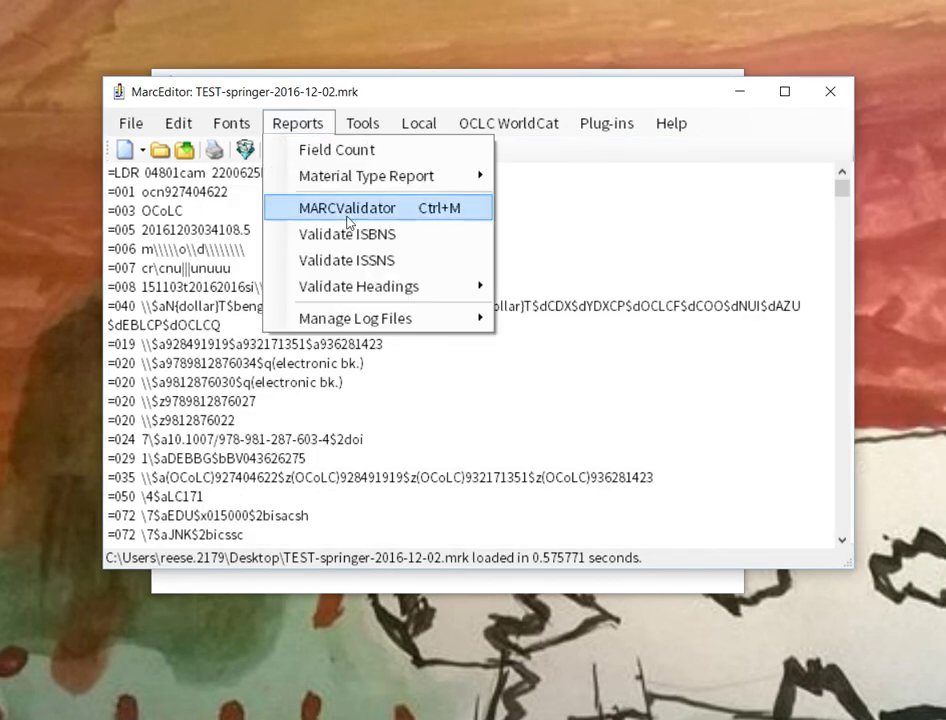
mouse_move(363, 317)
click(544, 321)
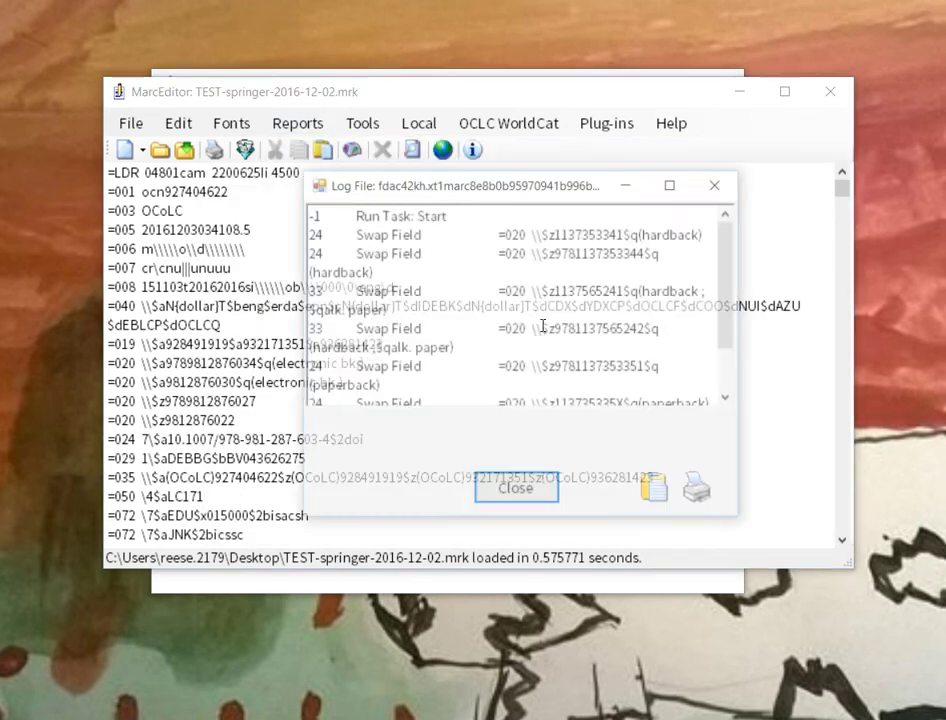
click(517, 490)
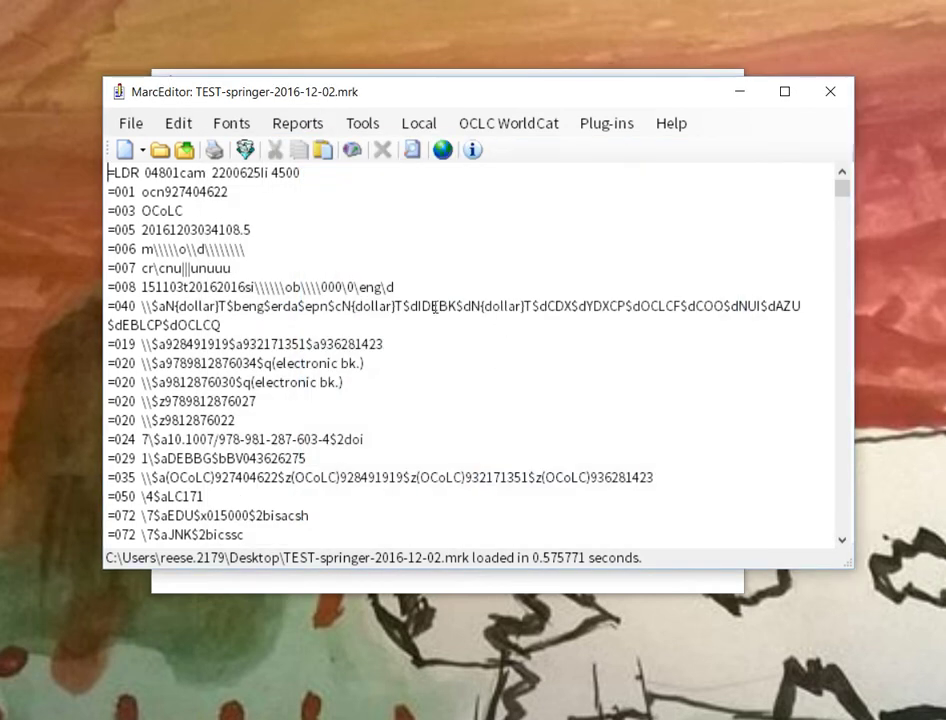
View all log files in their folder, open the session's log in Notepad, and close both the log and the folder window
click(281, 122)
mouse_move(350, 318)
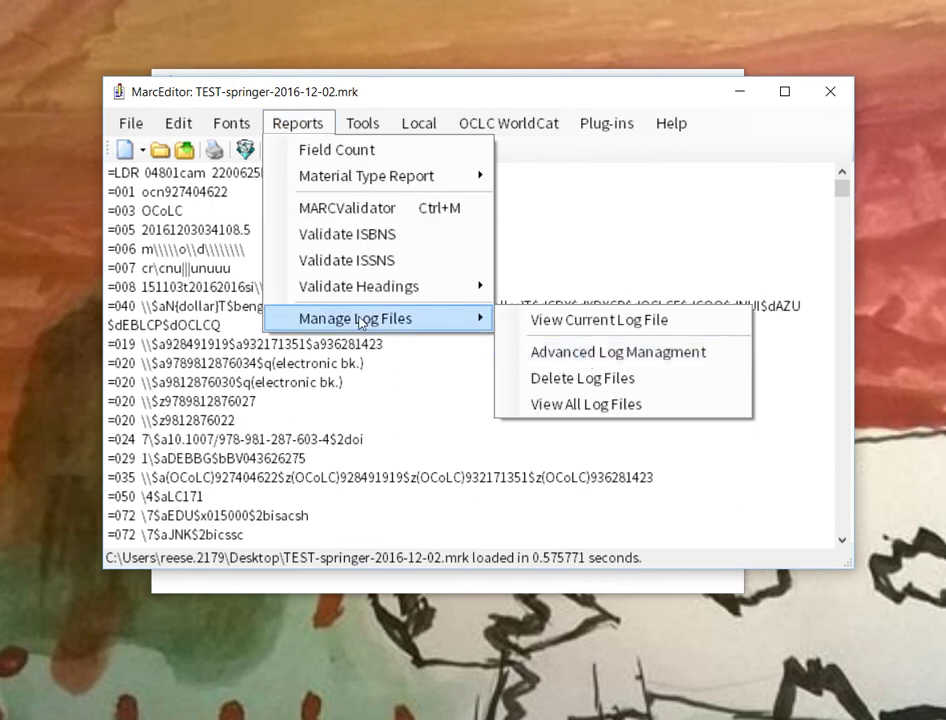
click(592, 405)
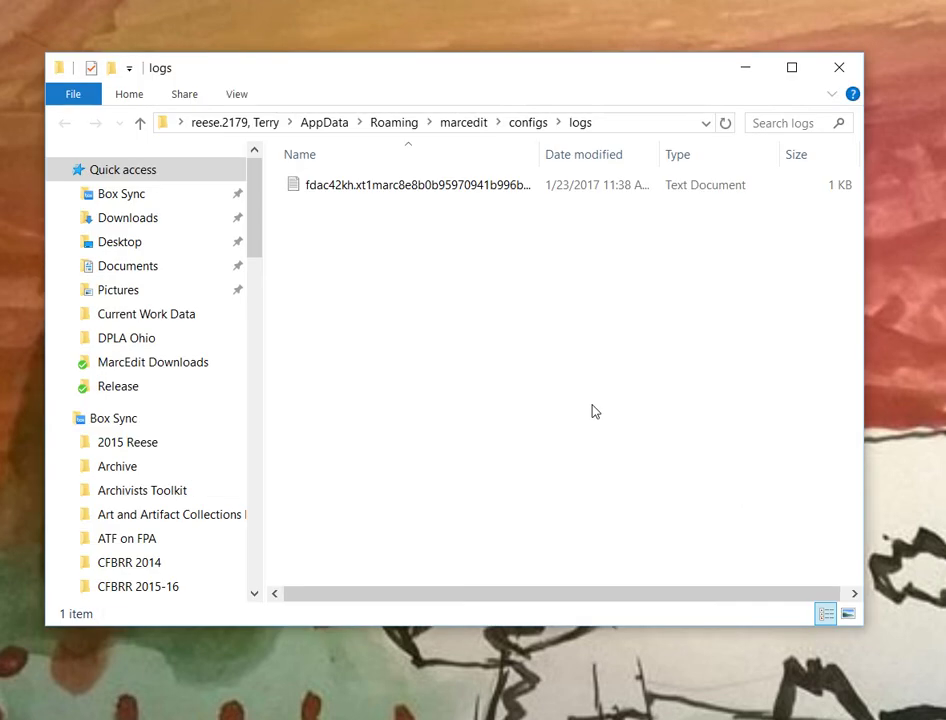
click(499, 197)
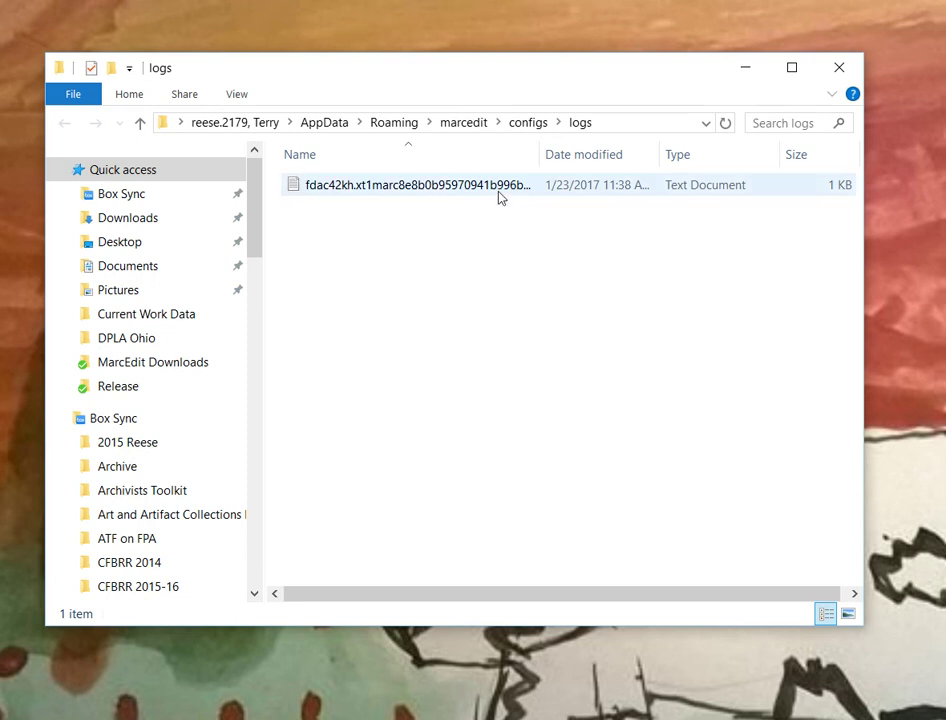
double_click(471, 194)
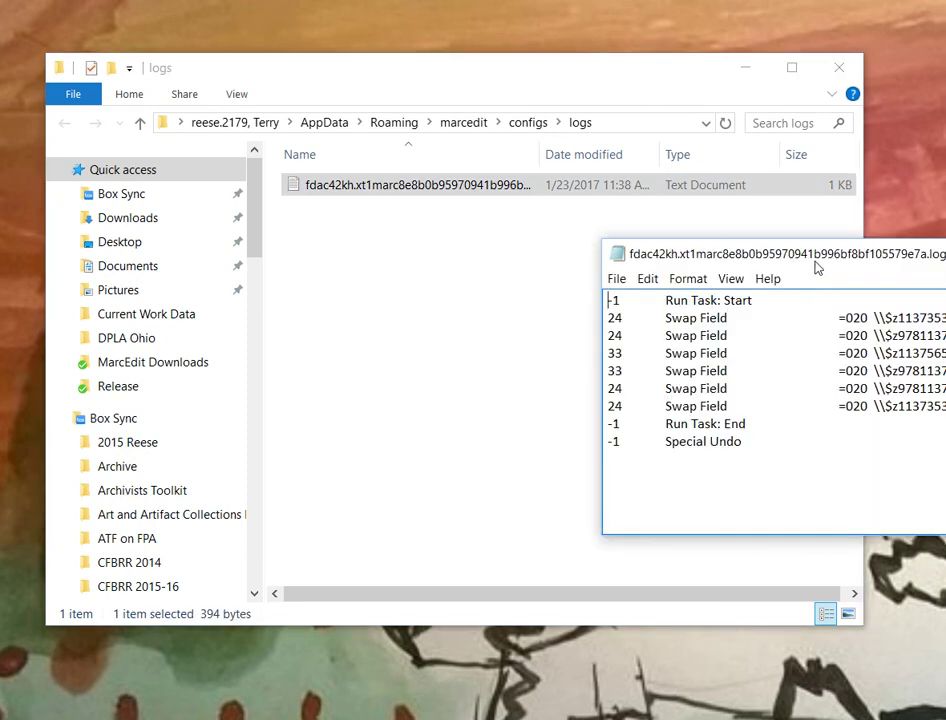
drag(815, 267, 350, 182)
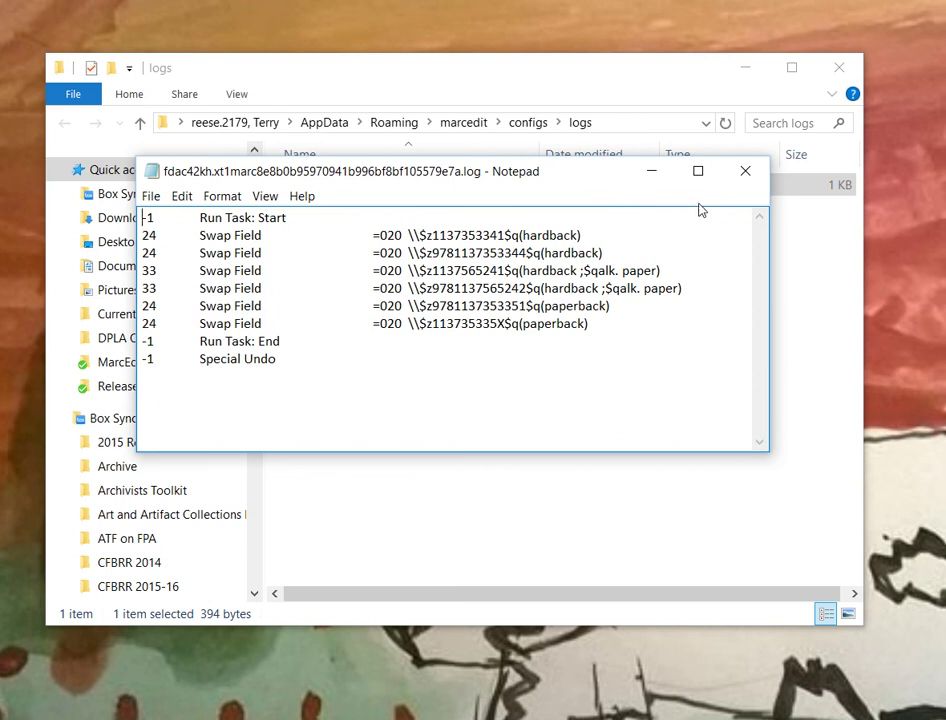
click(744, 172)
click(840, 69)
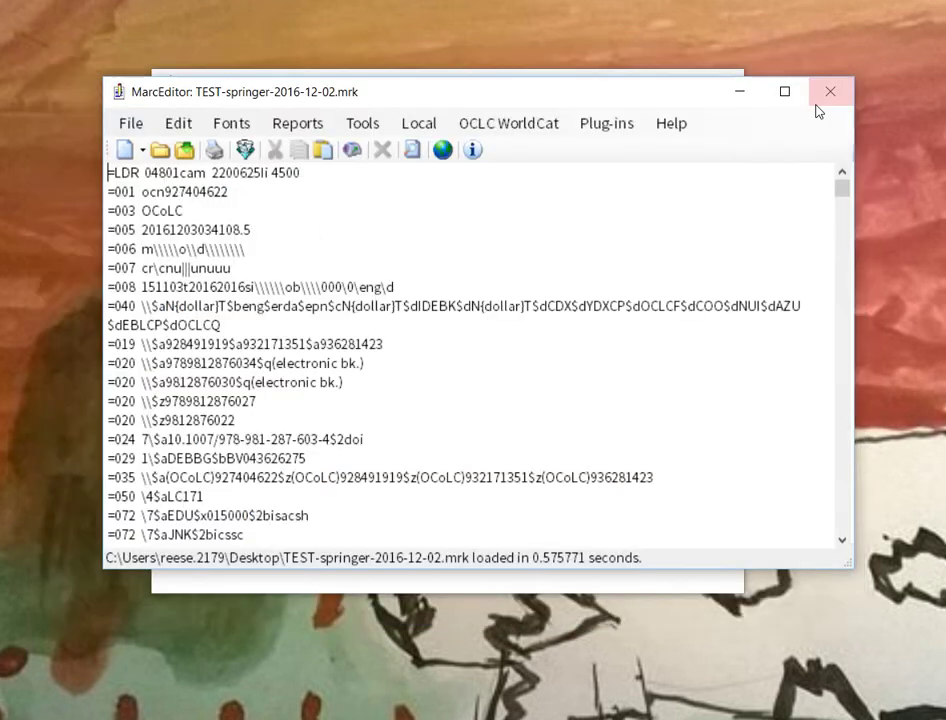
Close the loaded record file's editor, reopen MarcEditor empty, and bring its Task Manager fully into view
click(830, 91)
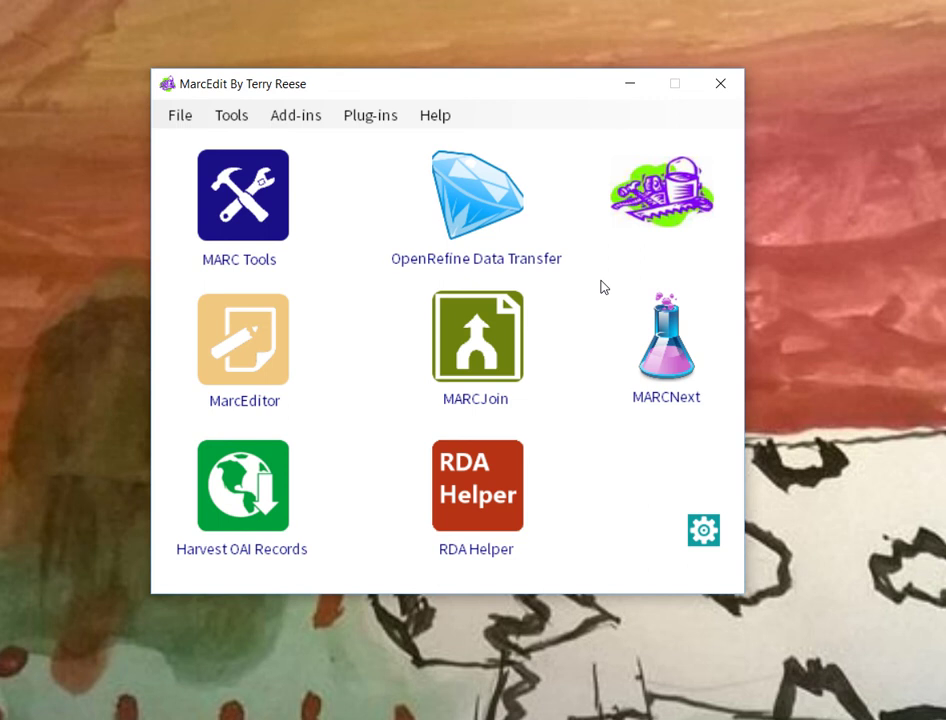
click(274, 370)
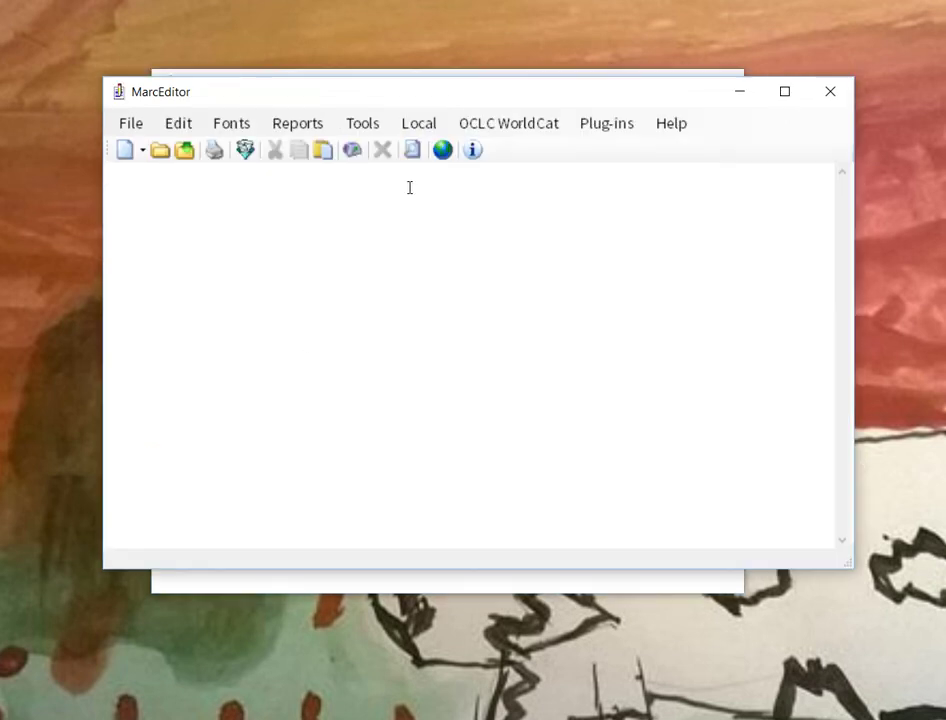
click(363, 124)
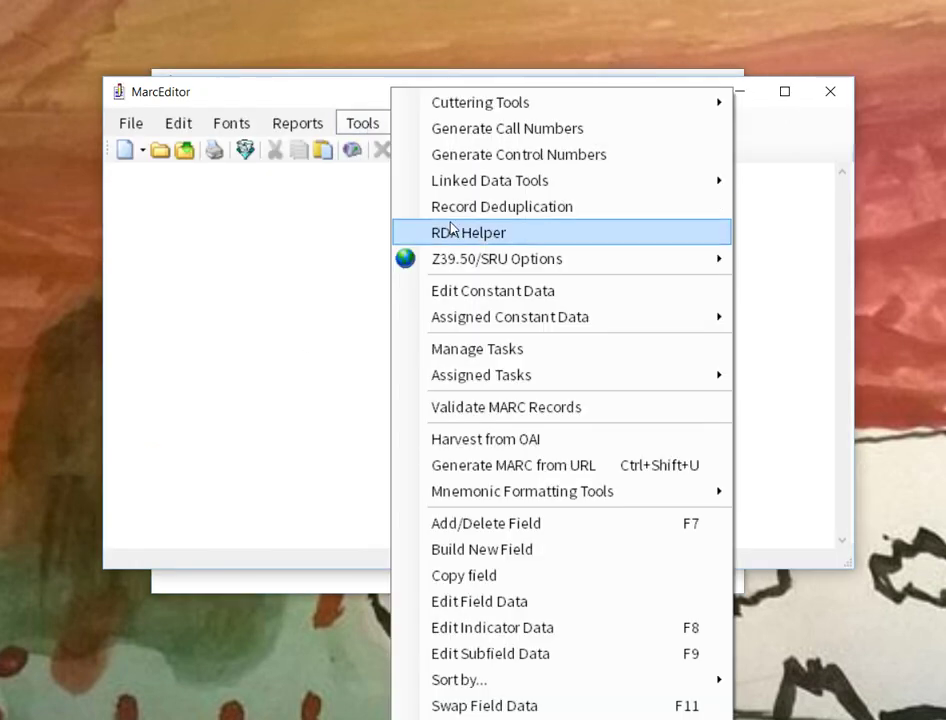
click(482, 356)
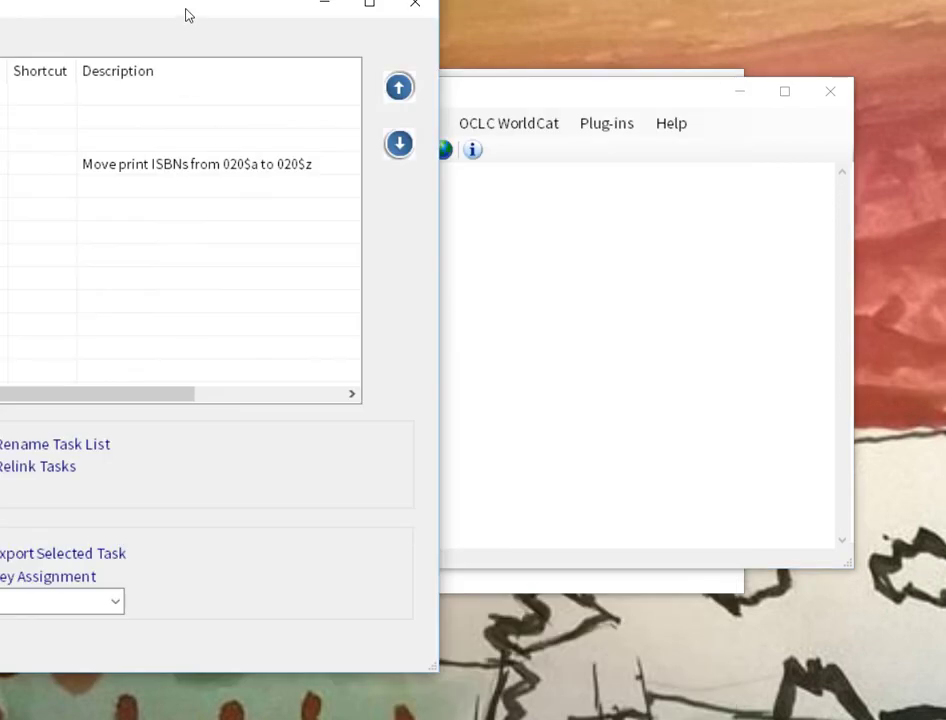
drag(186, 15, 593, 57)
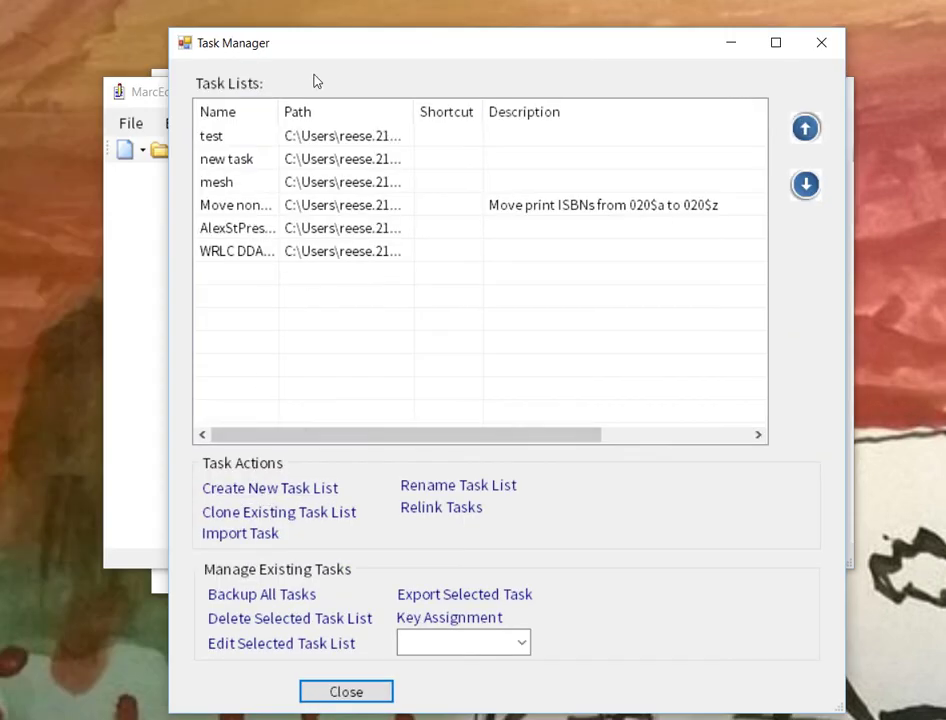
Examine the test task list and the types of task that can be added to it, and close it and the Task Manager without saving
click(255, 136)
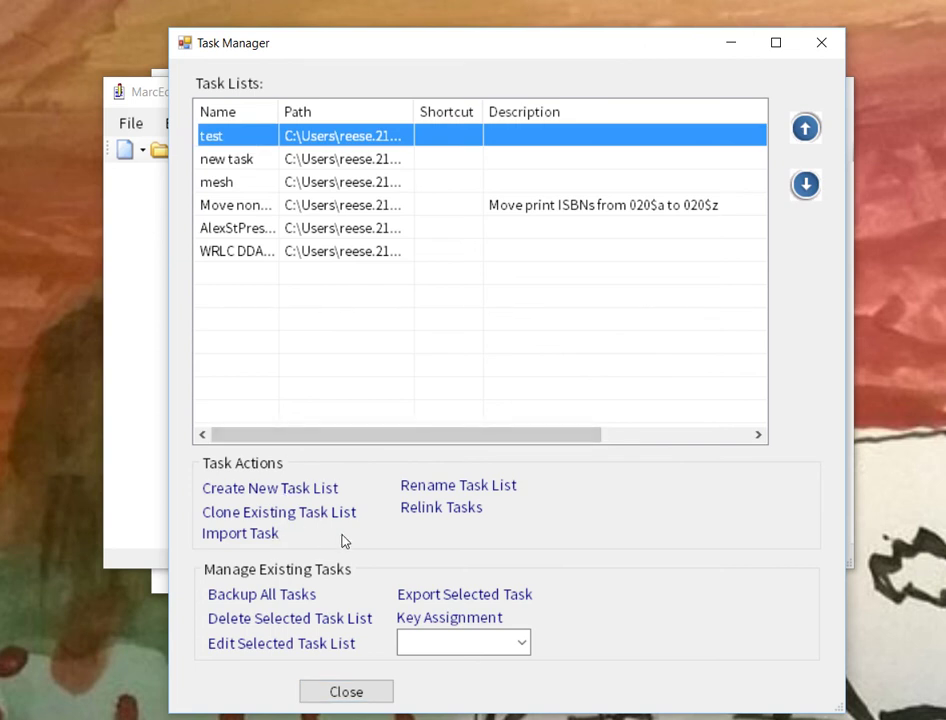
click(290, 645)
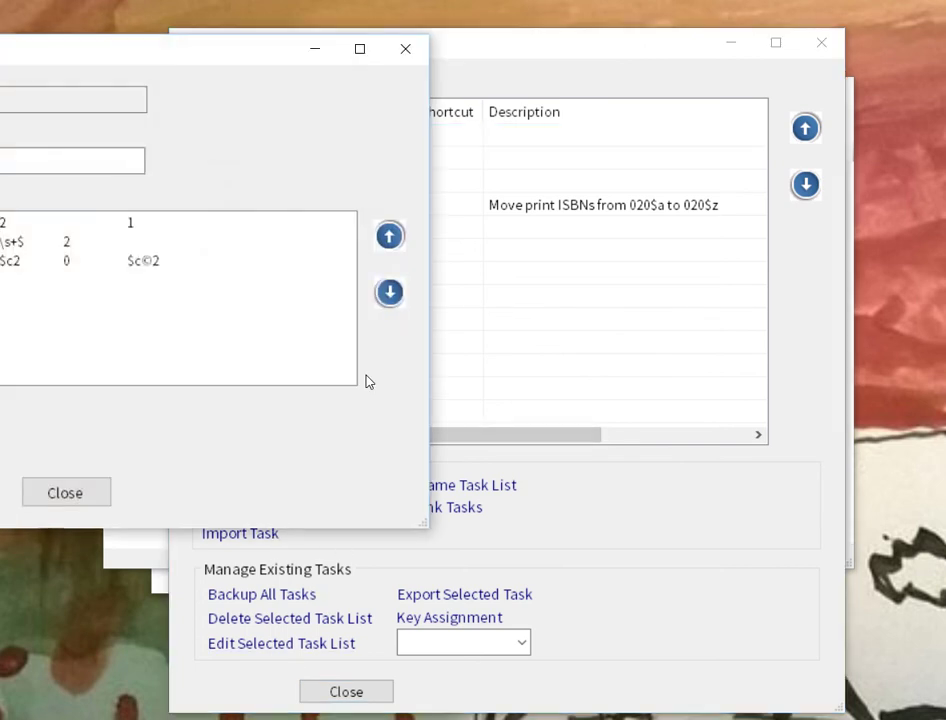
drag(258, 59, 578, 112)
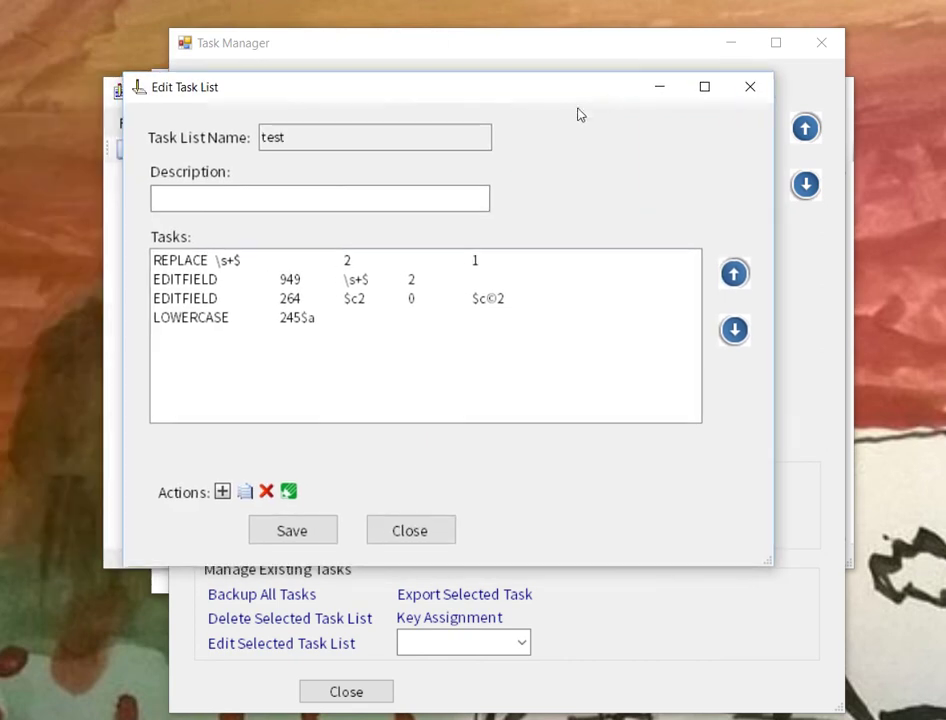
click(222, 493)
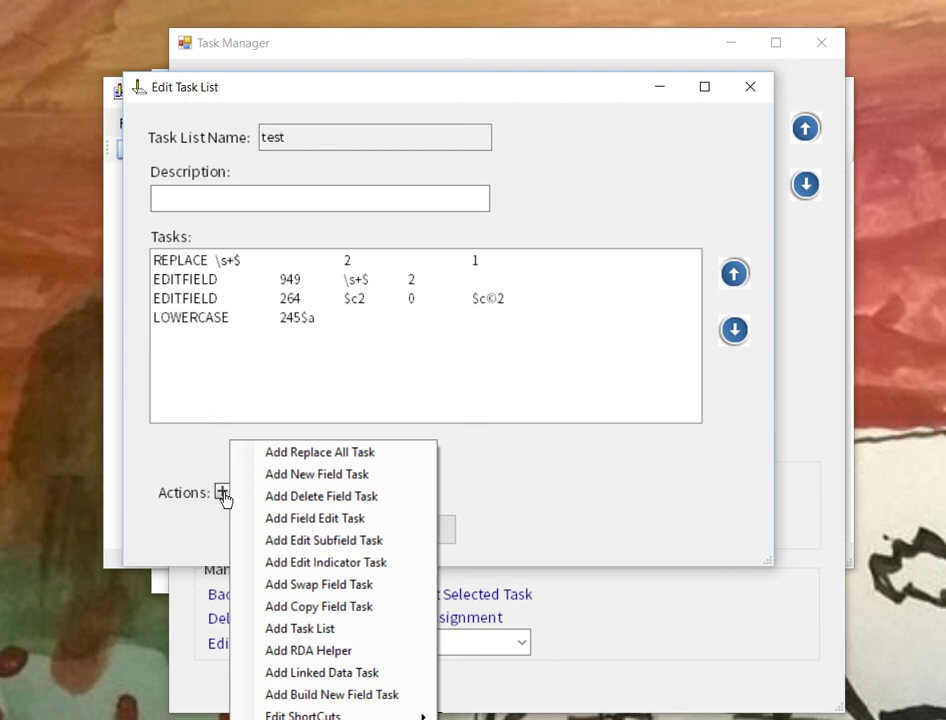
click(548, 139)
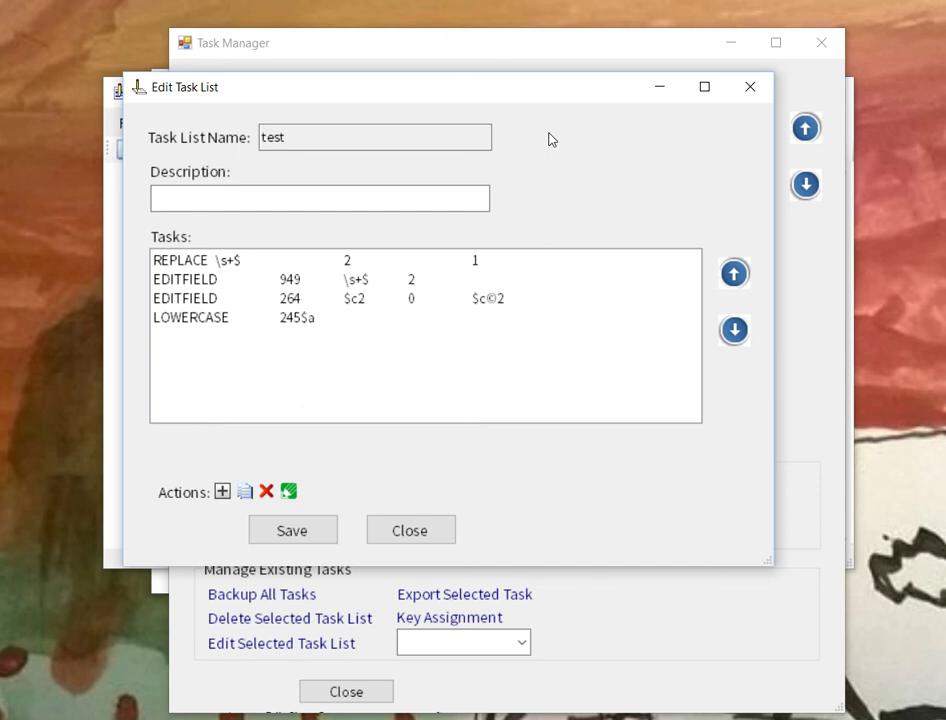
click(418, 529)
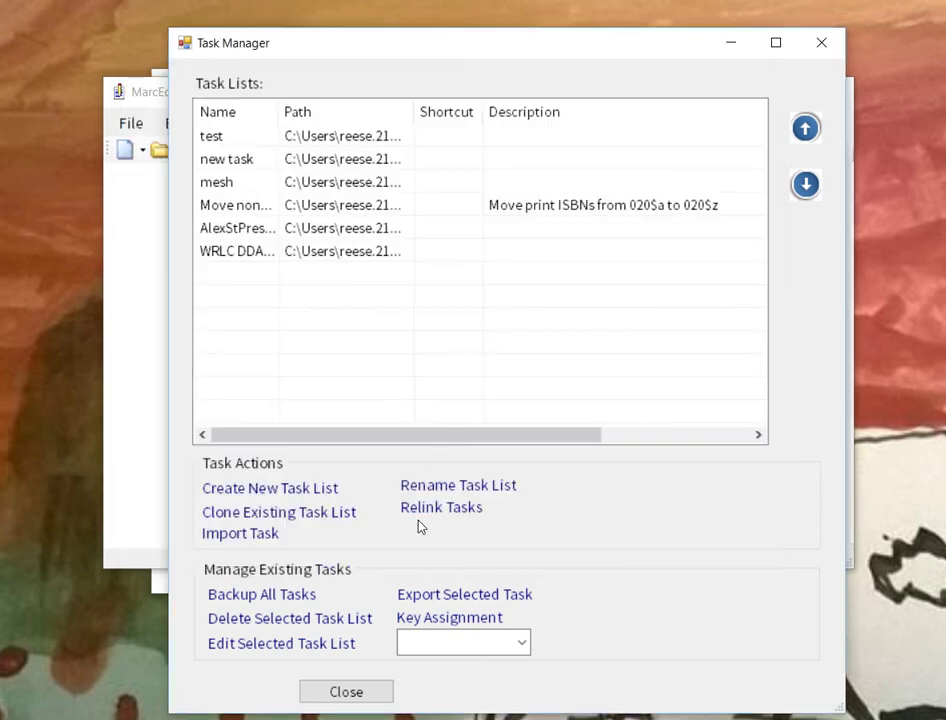
click(821, 45)
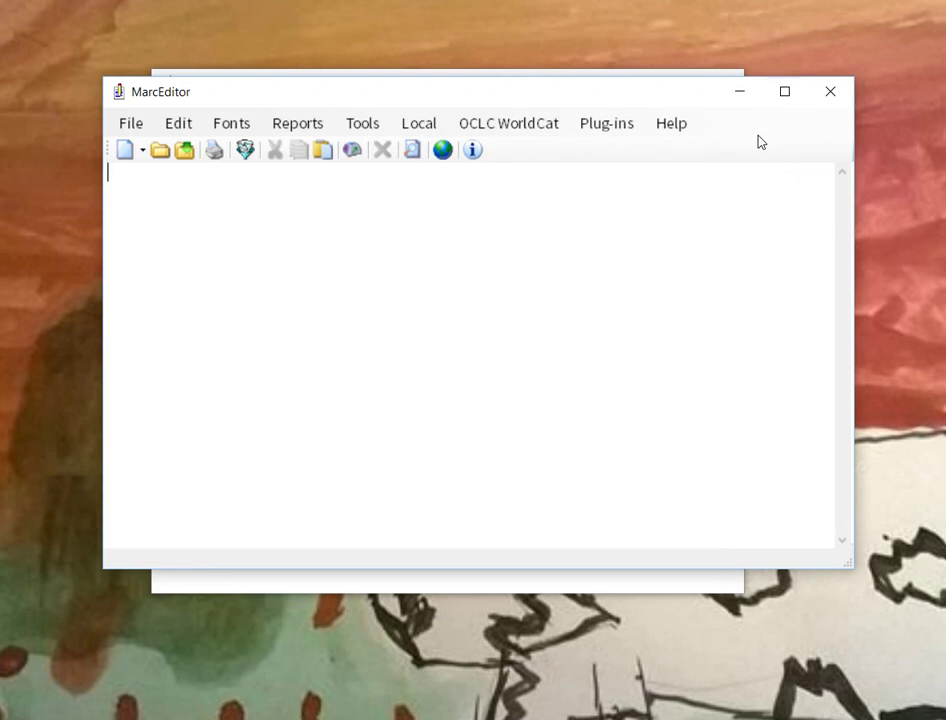